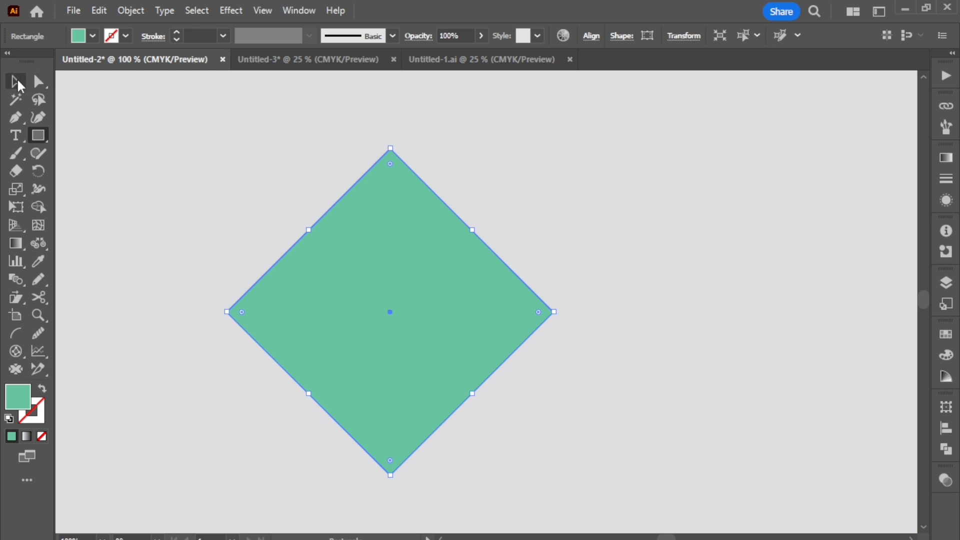
# - Duplicate the green diamond horizontally to the right so that the copy overlaps the original
pyautogui.click(18, 83)
pyautogui.press('a')
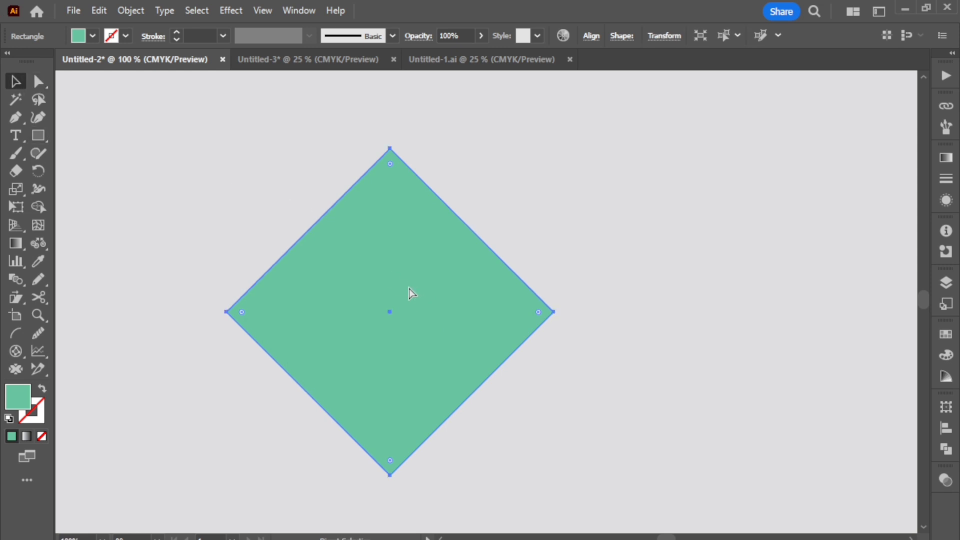
pyautogui.press('v')
pyautogui.moveTo(464, 342); pyautogui.dragTo(523, 315)
pyautogui.hotkey('ctrl', 'a')
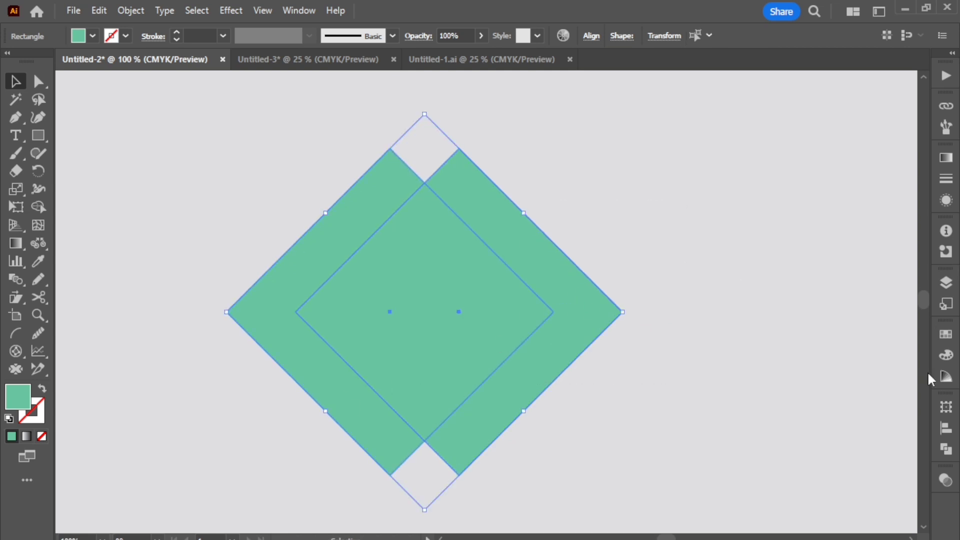
# - Set the opacity of the copied diamond to 43%
pyautogui.click(542, 256)
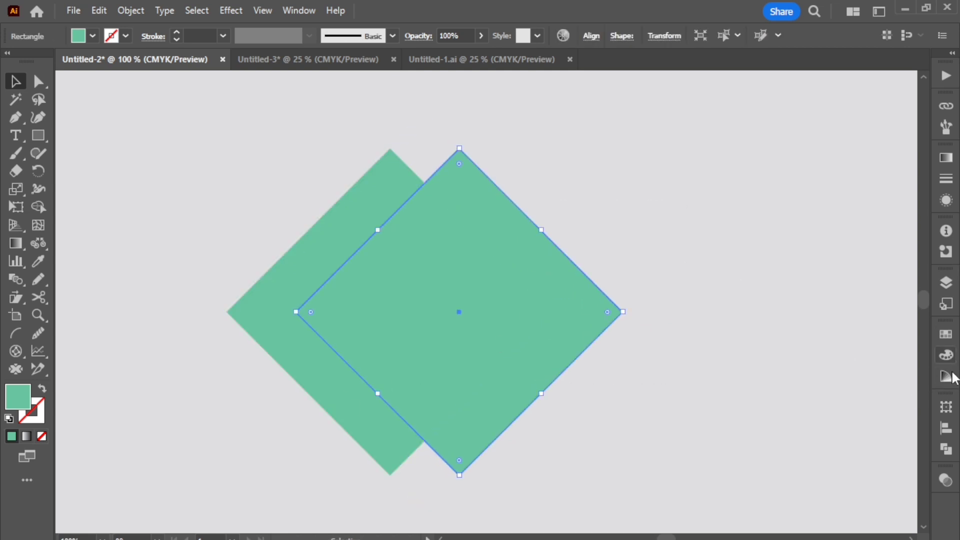
pyautogui.click(944, 478)
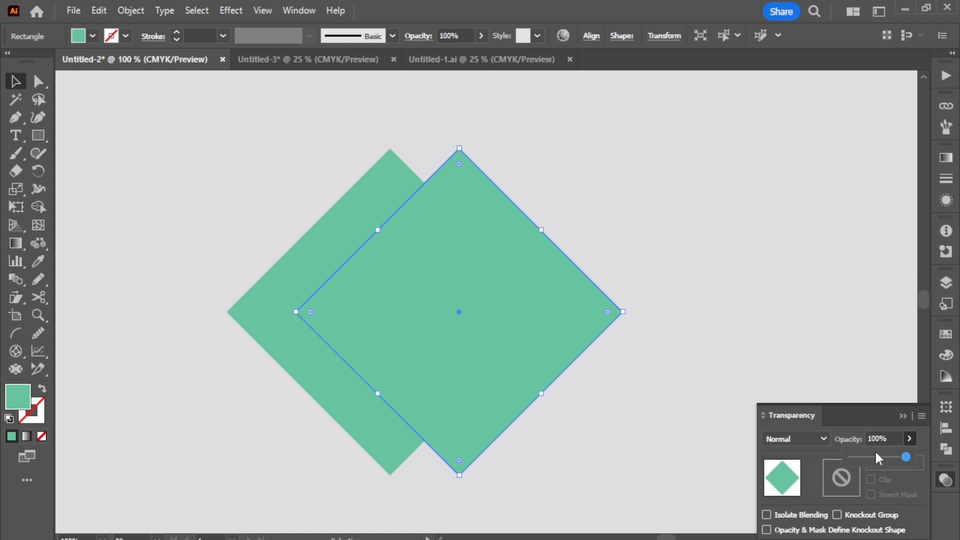
pyautogui.click(878, 458)
pyautogui.hotkey('ctrl', '+')
# - Move the translucent diamond further right to narrow its overlap with the solid diamond
pyautogui.moveTo(574, 302); pyautogui.dragTo(688, 304)
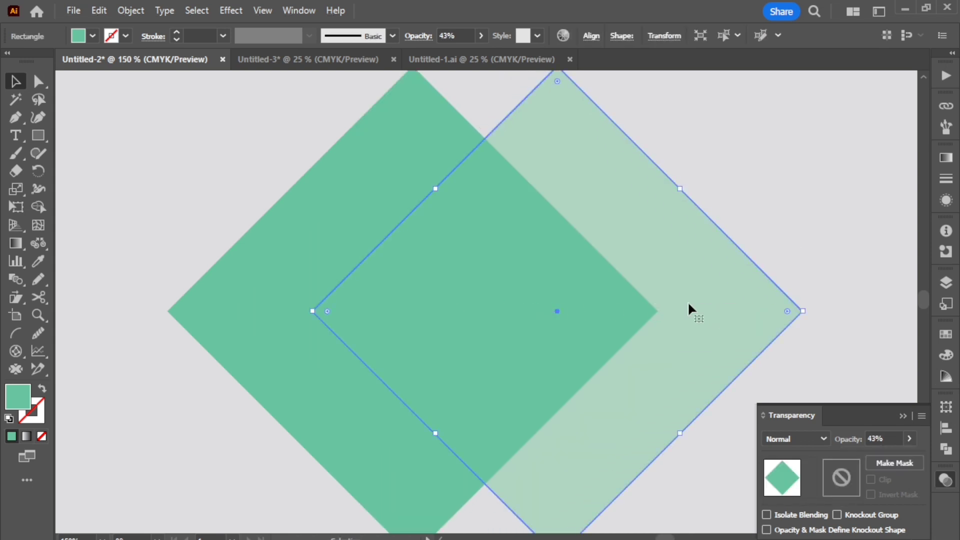
pyautogui.click(815, 214)
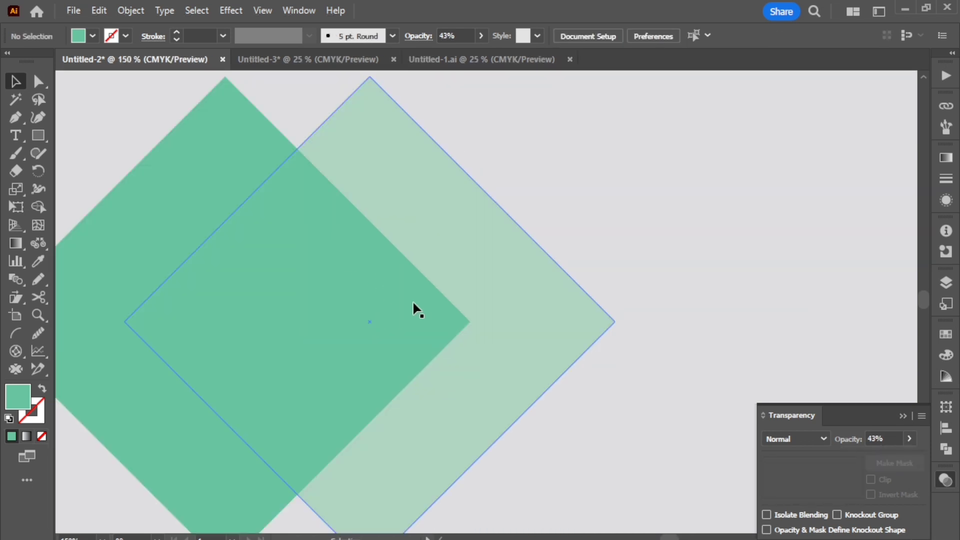
pyautogui.moveTo(414, 302); pyautogui.dragTo(487, 300)
pyautogui.click(629, 253)
pyautogui.scroll(-1, 469, 278)
pyautogui.scroll(1, 558, 281)
pyautogui.scroll(-1, 495, 300)
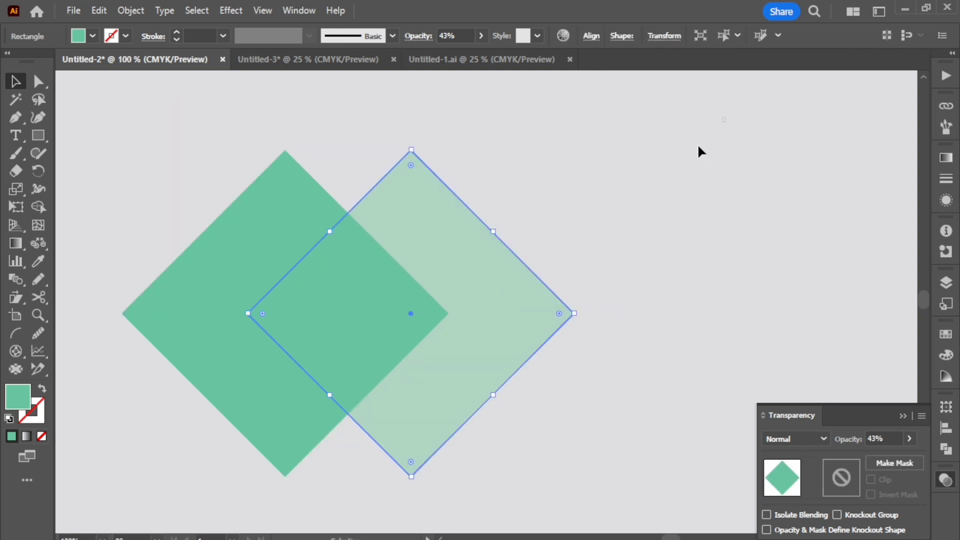
# - Split the two overlapping diamonds with Shape Builder into the overlap area and the remaining chevron
pyautogui.hotkey('ctrl', 'a')
pyautogui.click(38, 206)
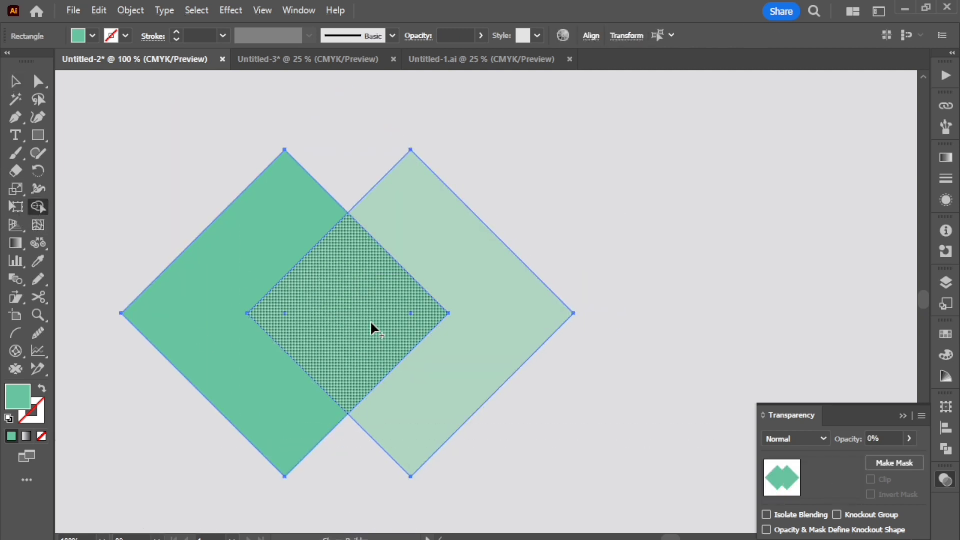
pyautogui.click(371, 320)
pyautogui.click(485, 341)
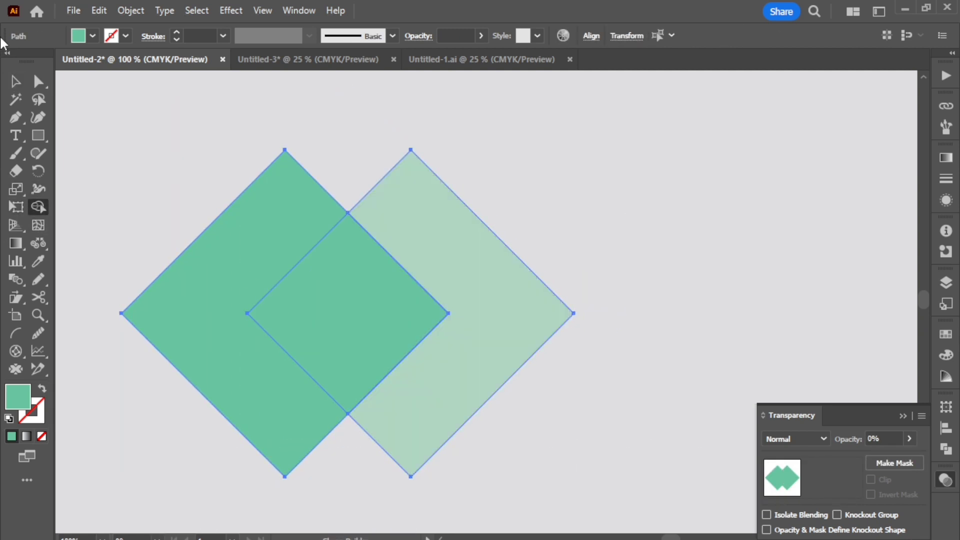
# - Delete the small translucent diamond in the overlap area between the two shapes
pyautogui.click(16, 81)
pyautogui.click(697, 218)
pyautogui.click(318, 287)
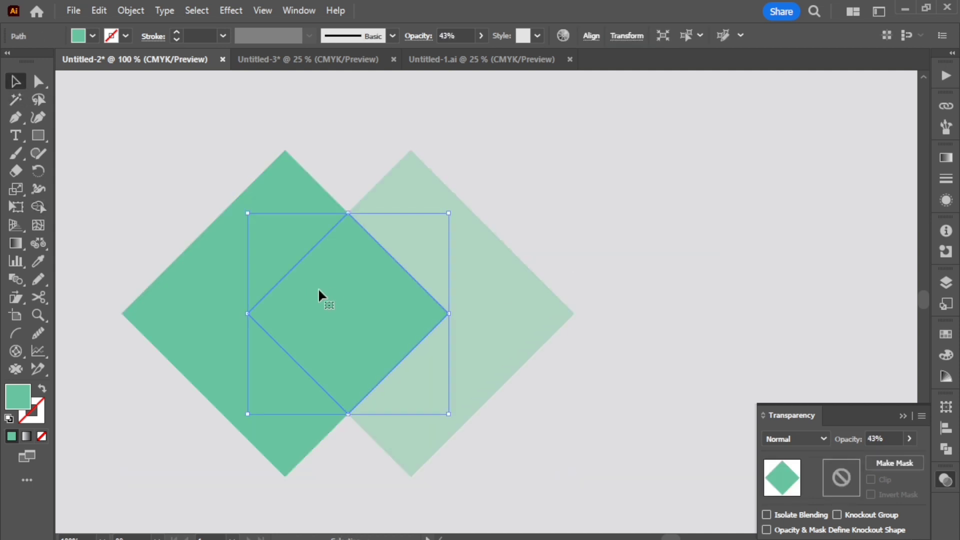
pyautogui.press('Delete')
# - Duplicate the translucent chevron twice in a row to the right, leaving a narrow gap between neighbouring chevrons
pyautogui.click(479, 287)
pyautogui.scroll(-1, 448, 314)
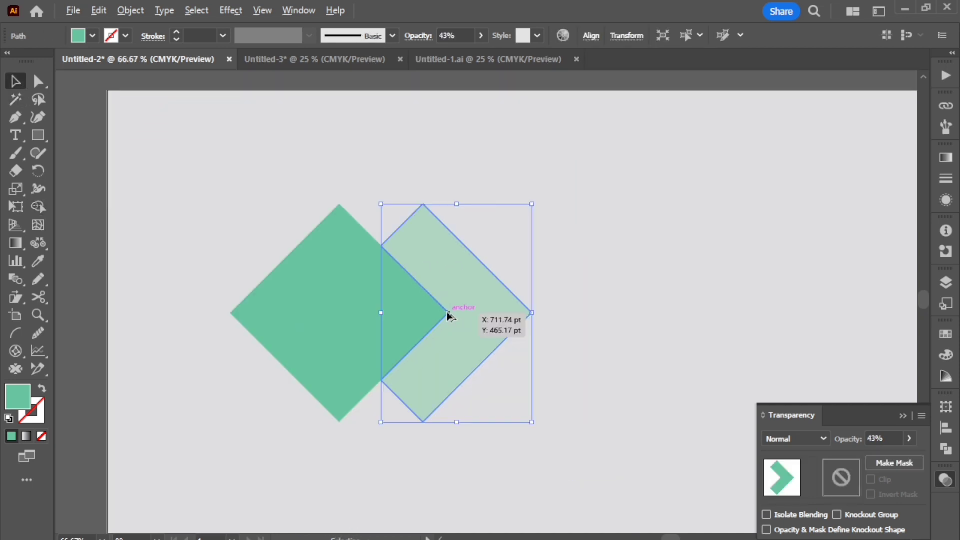
pyautogui.scroll(-1, 490, 314)
pyautogui.moveTo(487, 314); pyautogui.dragTo(653, 300)
pyautogui.hotkey('ctrl', 'shift', 'a')
pyautogui.hotkey('ctrl', 'shift', 'a')
pyautogui.hotkey('ctrl', '=')
pyautogui.hotkey('ctrl', '=')
pyautogui.hotkey('ctrl', '=')
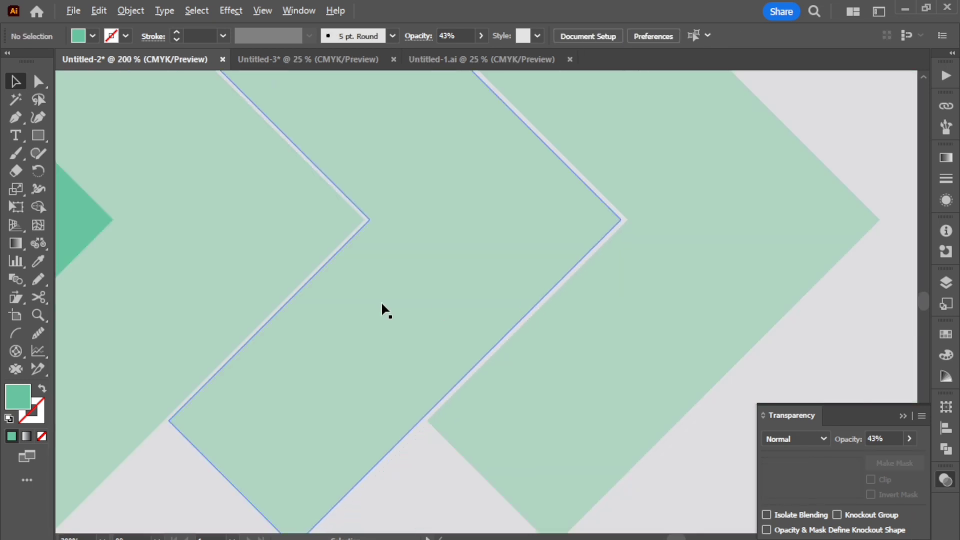
# - Shift the three chevrons slightly right, away from the solid diamond, and cut and paste them in front
pyautogui.scroll(2, 240, 300)
pyautogui.scroll(-3, 240, 300)
pyautogui.scroll(-2, 764, 333)
pyautogui.moveTo(730, 129); pyautogui.dragTo(514, 280)
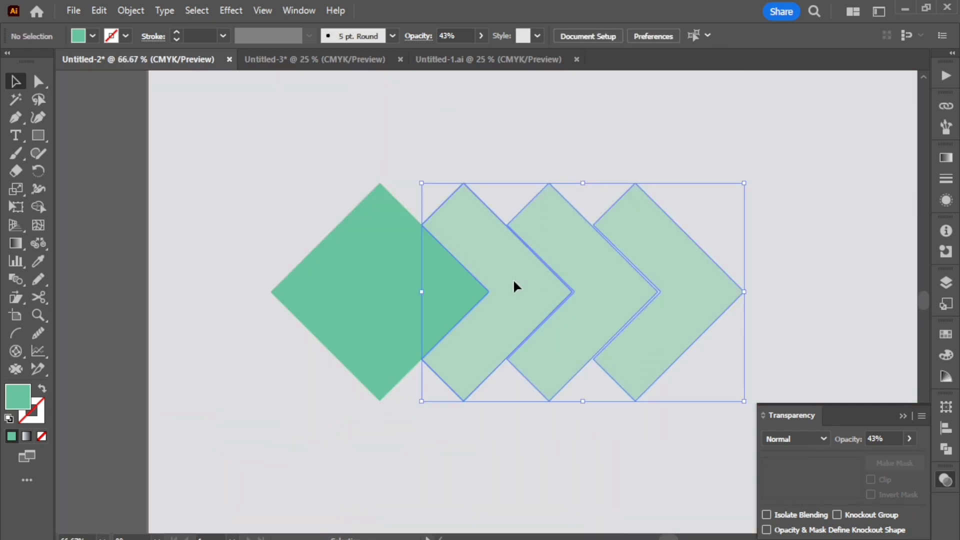
pyautogui.moveTo(593, 274); pyautogui.dragTo(602, 276)
pyautogui.hotkey('ctrl', 'x')
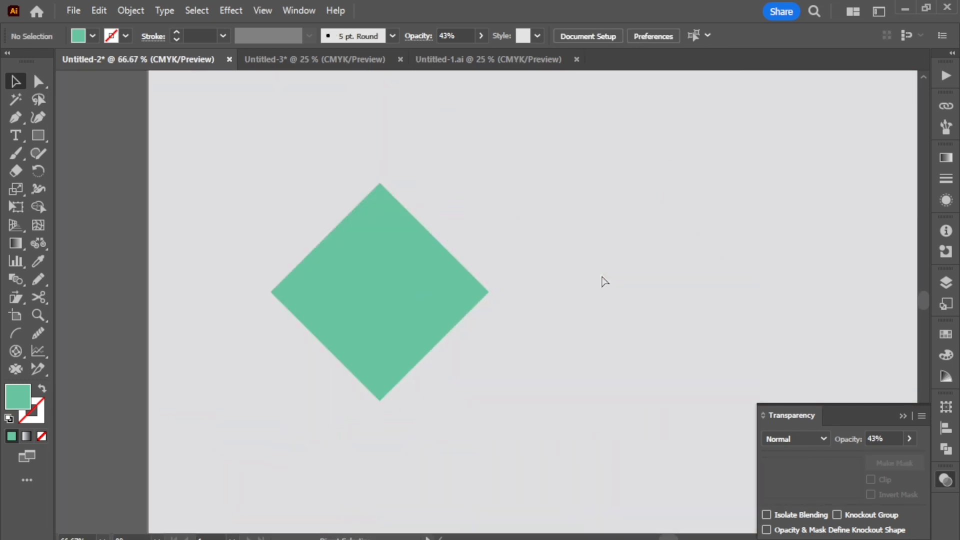
pyautogui.hotkey('ctrl', 'f')
pyautogui.click(514, 406)
# - Nudge the first chevron slightly left and the last one slightly right to even out the gaps between the shapes
pyautogui.scroll(2, 514, 406)
pyautogui.scroll(3, 505, 282)
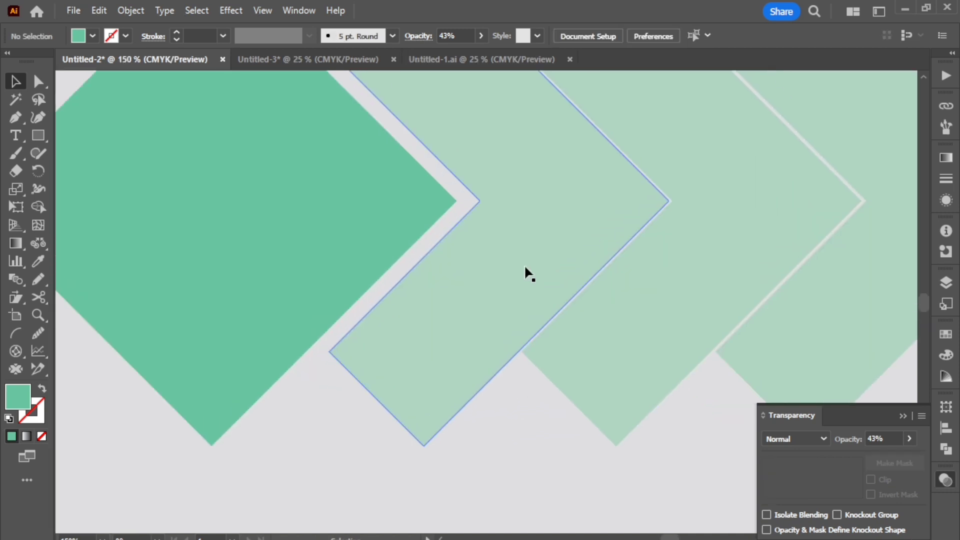
pyautogui.moveTo(525, 268); pyautogui.dragTo(516, 268)
pyautogui.scroll(-1, 516, 268)
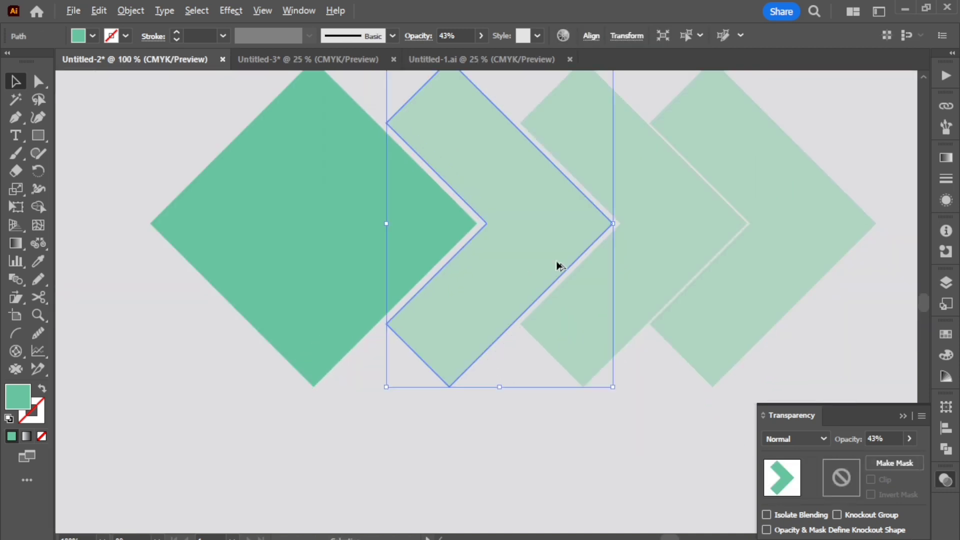
pyautogui.scroll(1, 560, 265)
pyautogui.moveTo(793, 246); pyautogui.dragTo(797, 248)
pyautogui.scroll(-2, 797, 248)
pyautogui.click(825, 204)
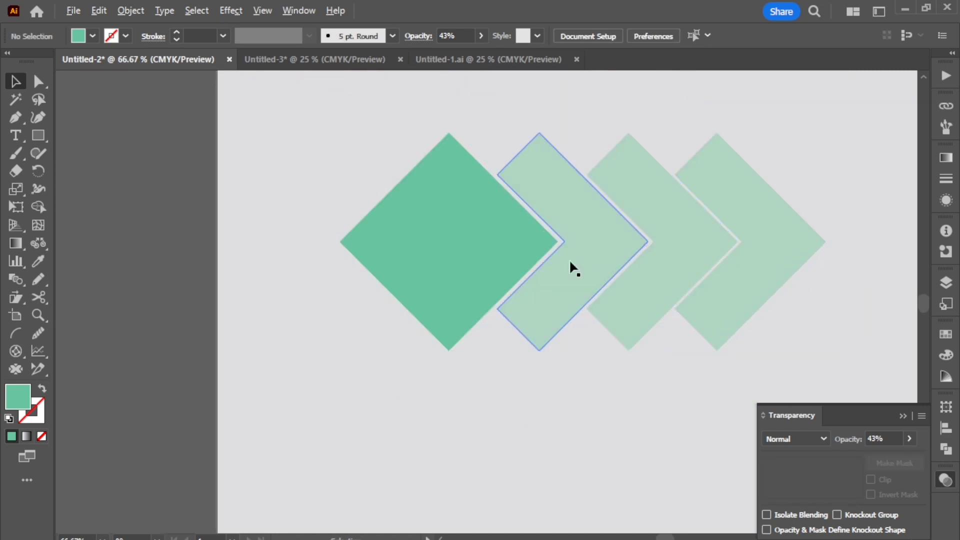
# - Recolor the diamond's fill to yellow with C 0, M 0, Y 100 and K 0
pyautogui.scroll(-1, 569, 259)
pyautogui.scroll(1, 530, 265)
pyautogui.click(493, 267)
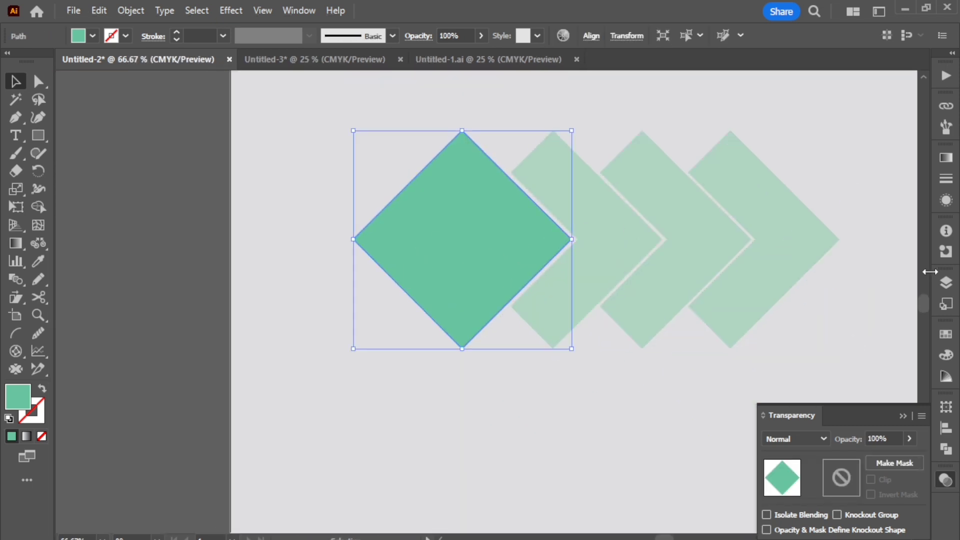
pyautogui.click(942, 360)
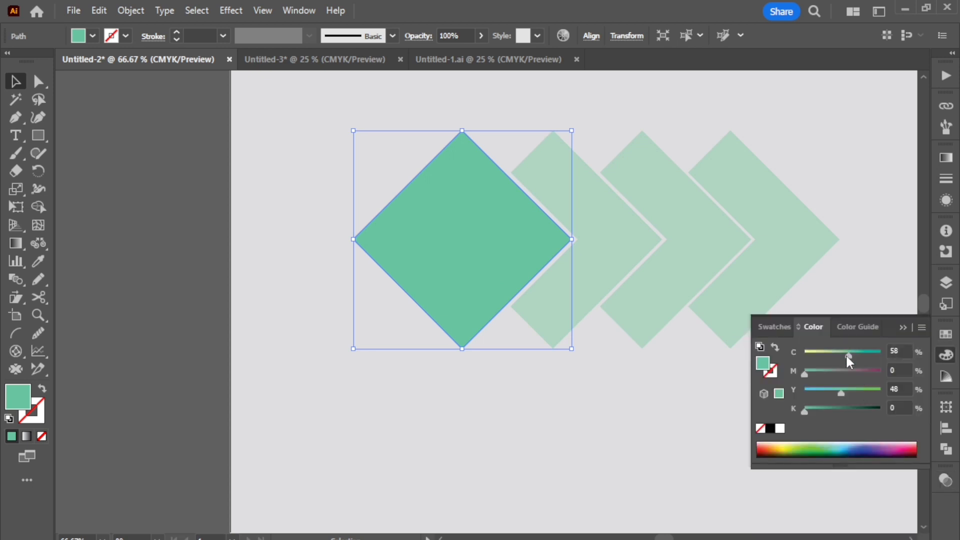
pyautogui.moveTo(845, 353); pyautogui.dragTo(805, 353)
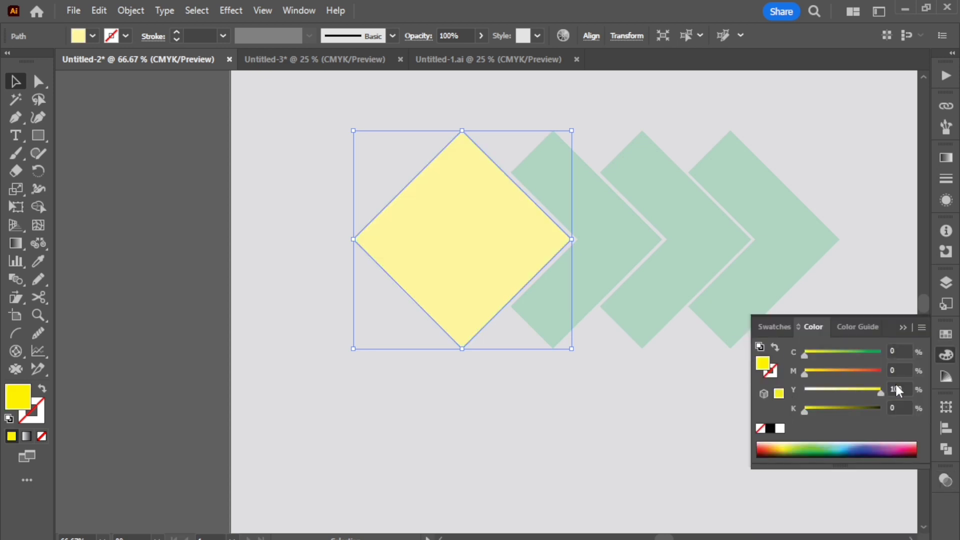
pyautogui.press('Return')
# - Recolor the chevron beside the diamond to red with C 0, M 100, Y 98.43 and K 0
pyautogui.click(599, 257)
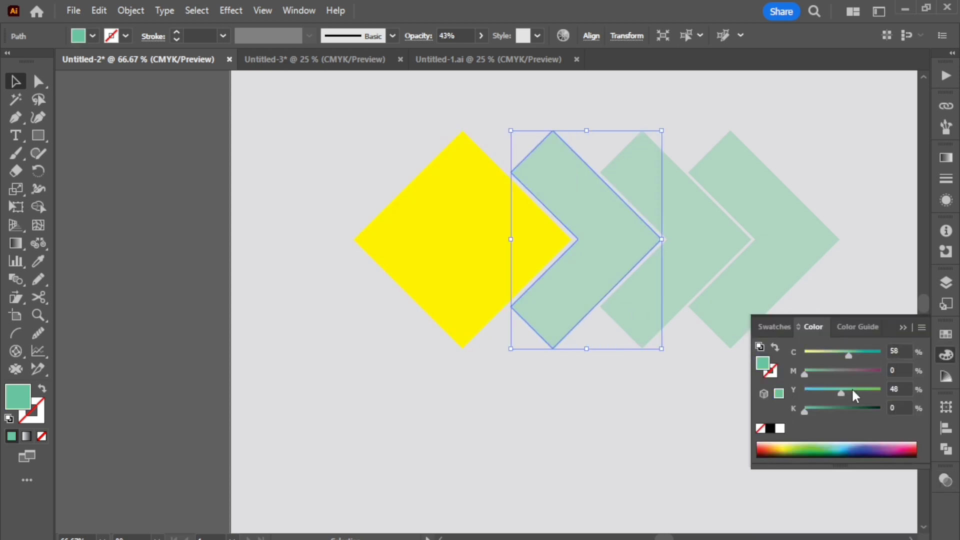
pyautogui.moveTo(768, 452); pyautogui.dragTo(756, 453)
pyautogui.click(768, 448)
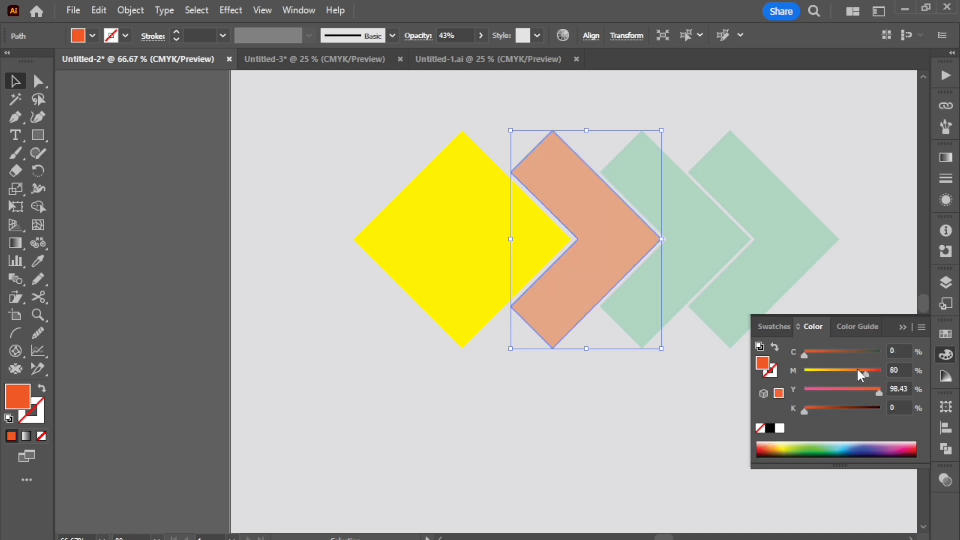
pyautogui.moveTo(865, 376); pyautogui.dragTo(898, 375)
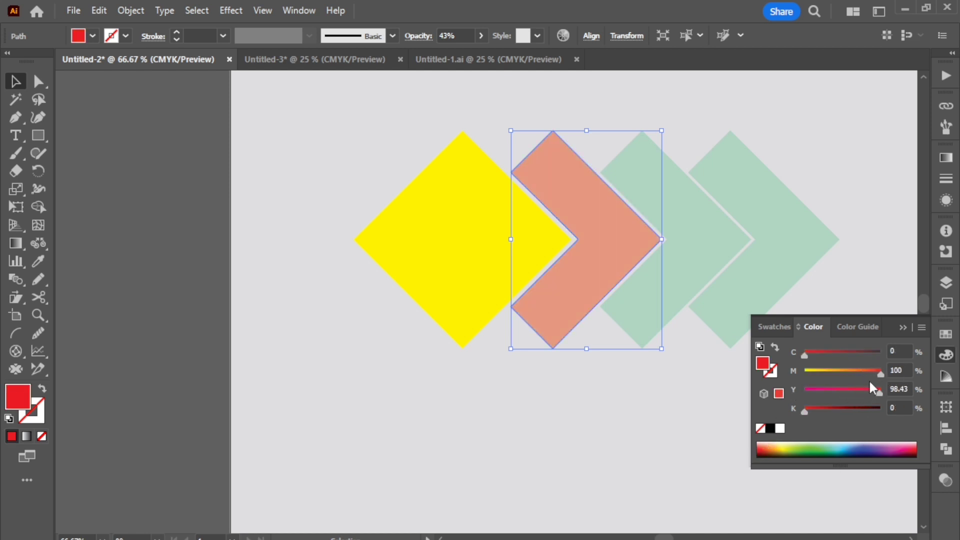
pyautogui.click(903, 328)
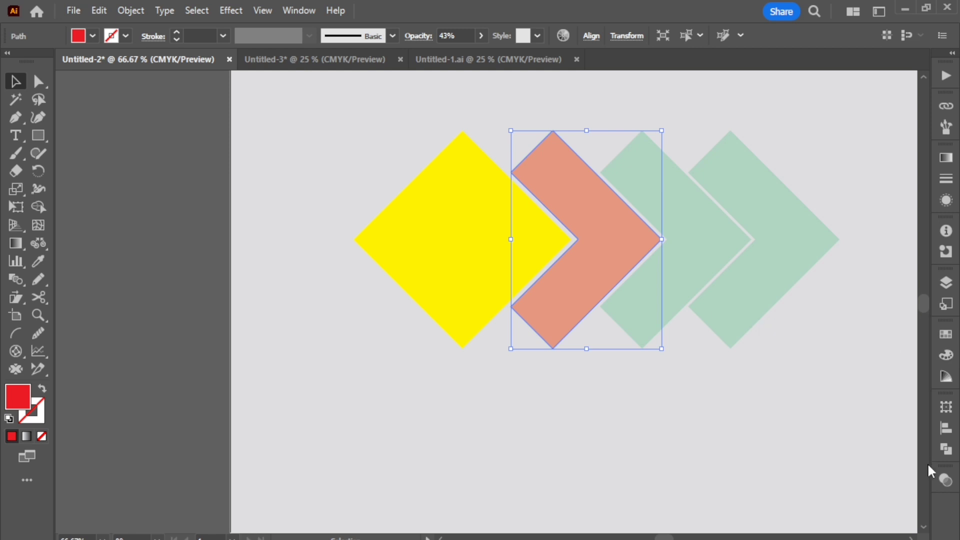
# - Raise the opacity of the red chevron and the two green chevrons to 100%
pyautogui.click(943, 479)
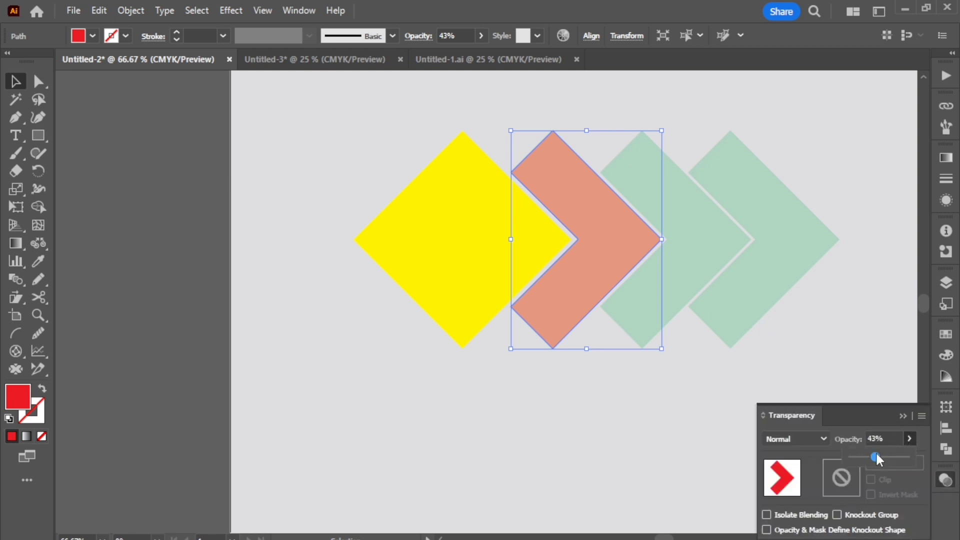
pyautogui.moveTo(875, 456); pyautogui.dragTo(911, 456)
pyautogui.click(875, 162)
pyautogui.moveTo(718, 281); pyautogui.dragTo(718, 281)
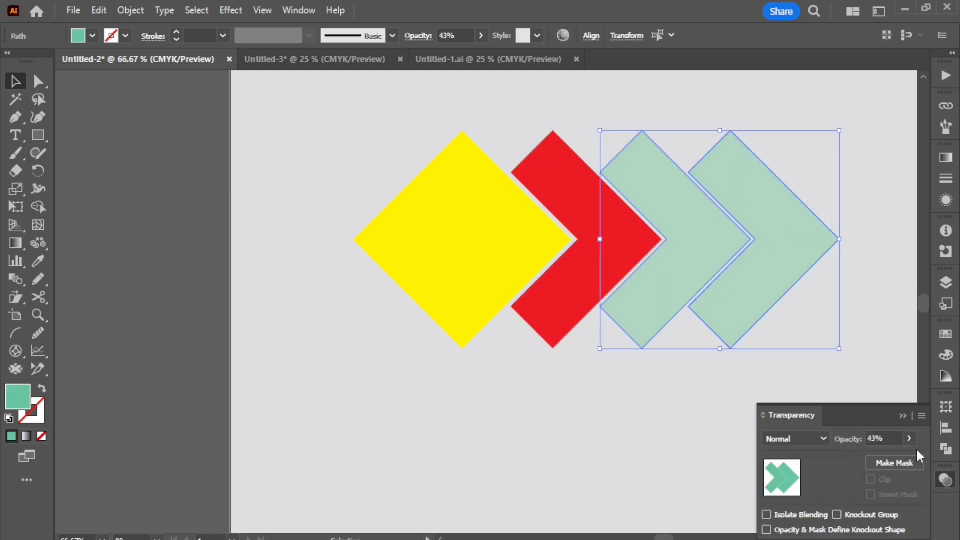
pyautogui.moveTo(875, 456); pyautogui.dragTo(919, 452)
pyautogui.click(841, 301)
# - Recolor the middle chevron to dark blue with C 100, M 96.47, Y 21.96 and K 19.61
pyautogui.click(771, 278)
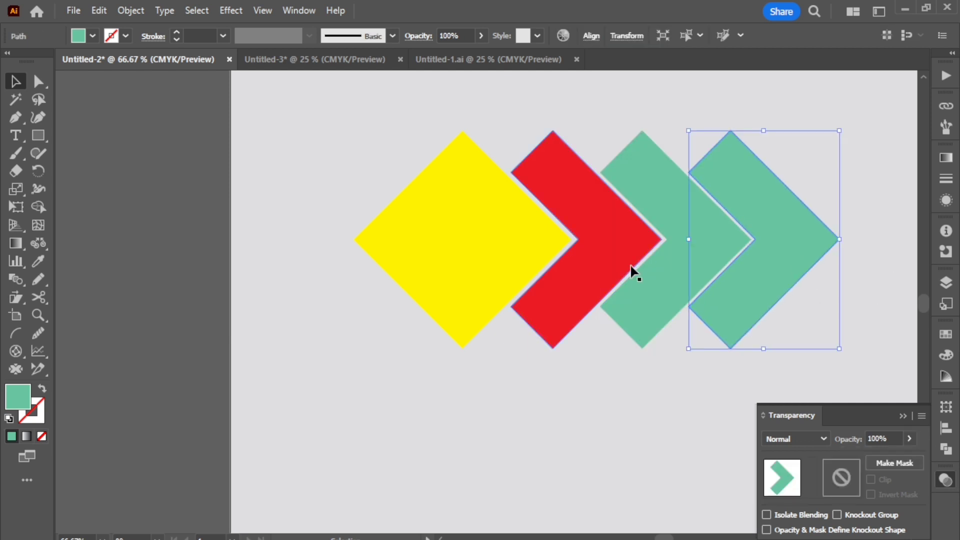
pyautogui.click(624, 268)
pyautogui.click(690, 298)
pyautogui.click(947, 358)
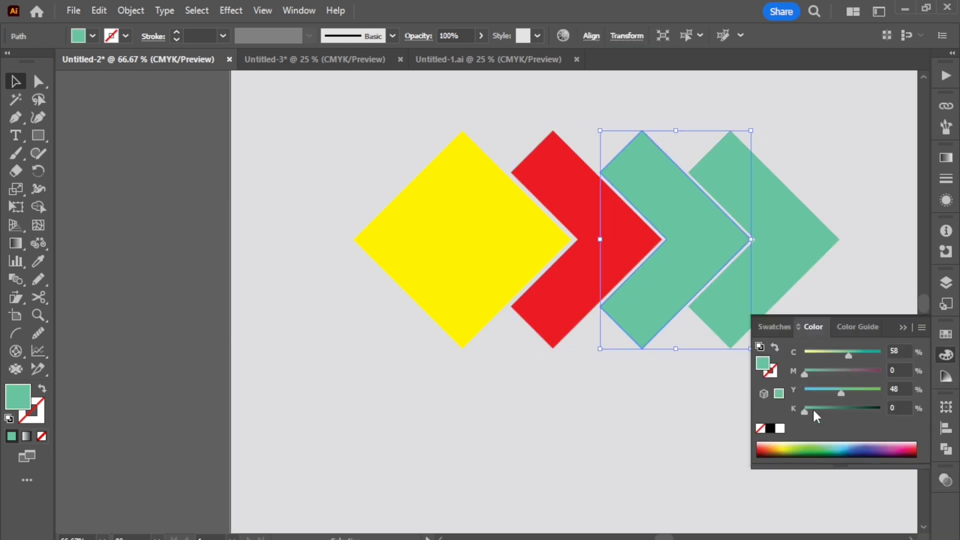
pyautogui.click(864, 449)
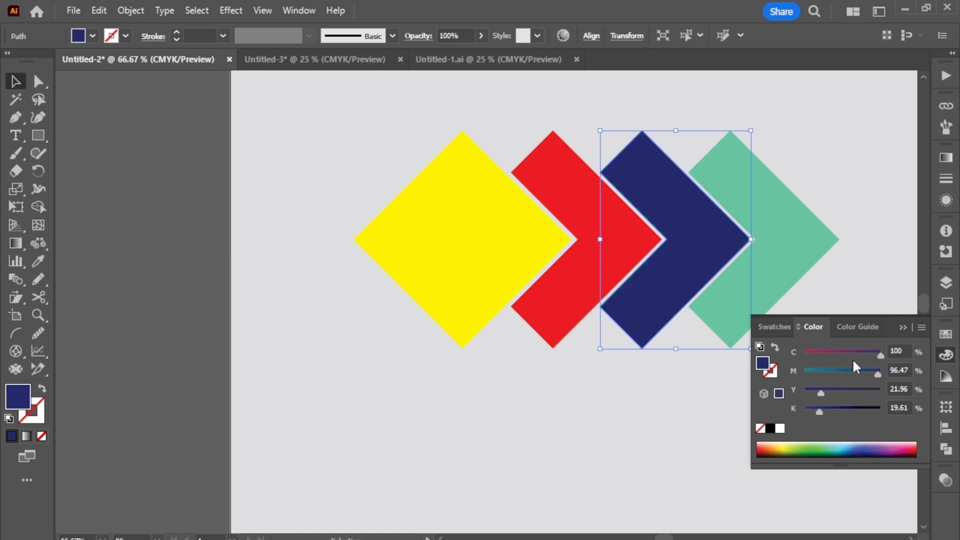
# - Recolor the last chevron to a deeper green with C 100, M 0, Y 99 and K 0
pyautogui.click(805, 261)
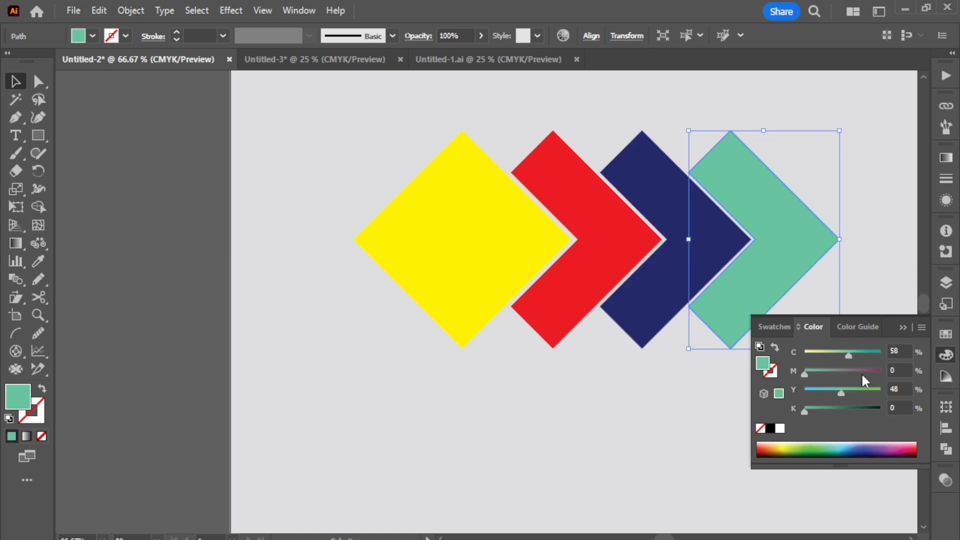
pyautogui.moveTo(853, 354); pyautogui.dragTo(881, 352)
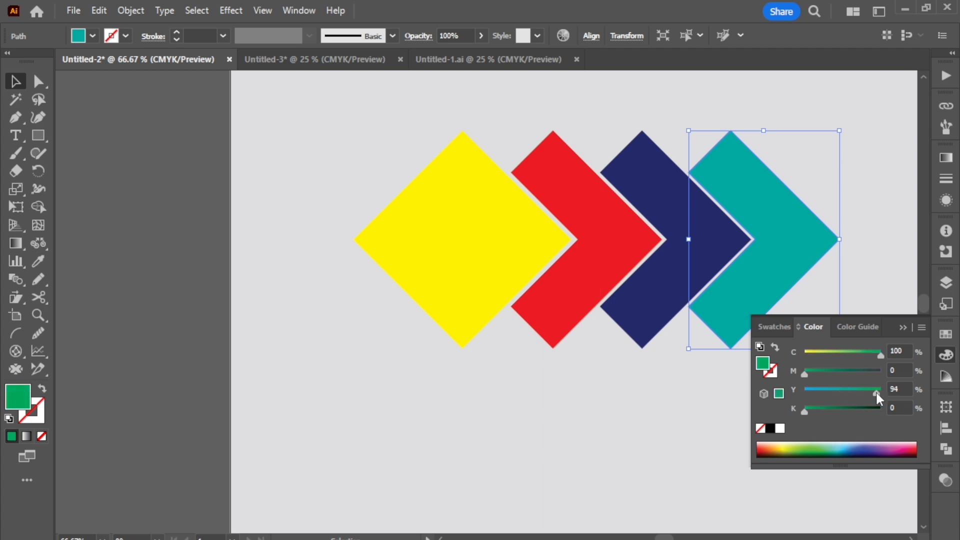
pyautogui.moveTo(877, 393); pyautogui.dragTo(881, 393)
pyautogui.click(851, 265)
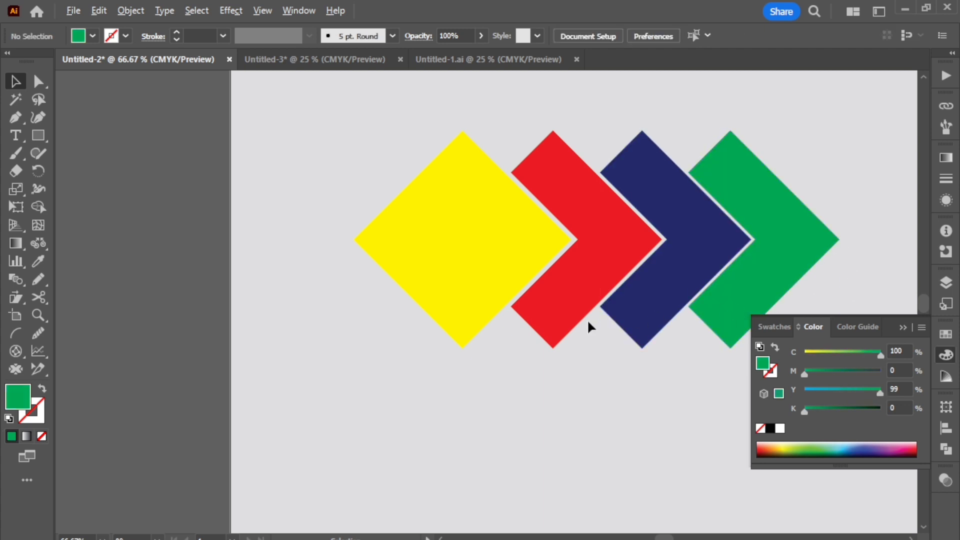
pyautogui.scroll(4, 625, 270)
pyautogui.scroll(-4, 606, 268)
pyautogui.scroll(1, 643, 278)
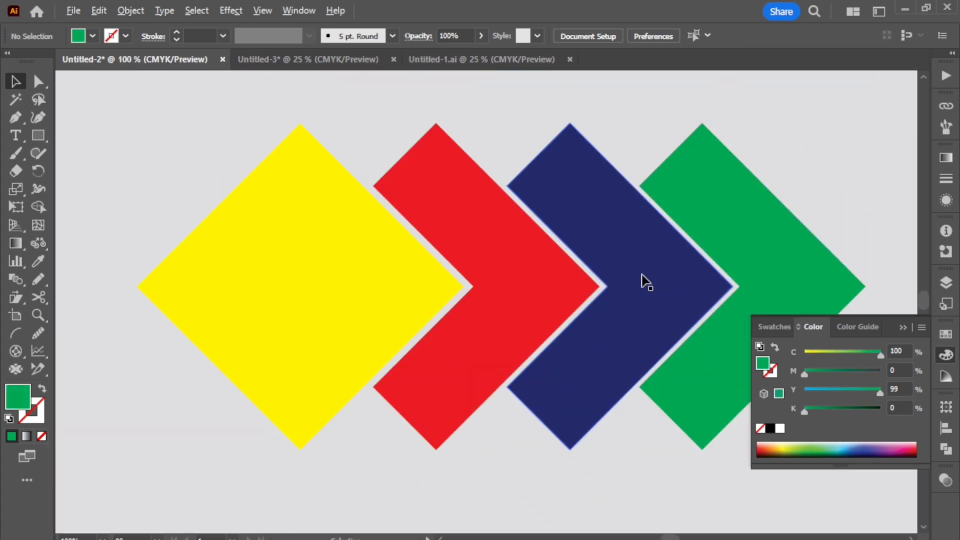
# - Draw a wide green rectangle covering the upper halves of the diamond and the three chevrons, with its lower edge on their horizontal centreline
pyautogui.click(34, 135)
pyautogui.scroll(-2, 546, 287)
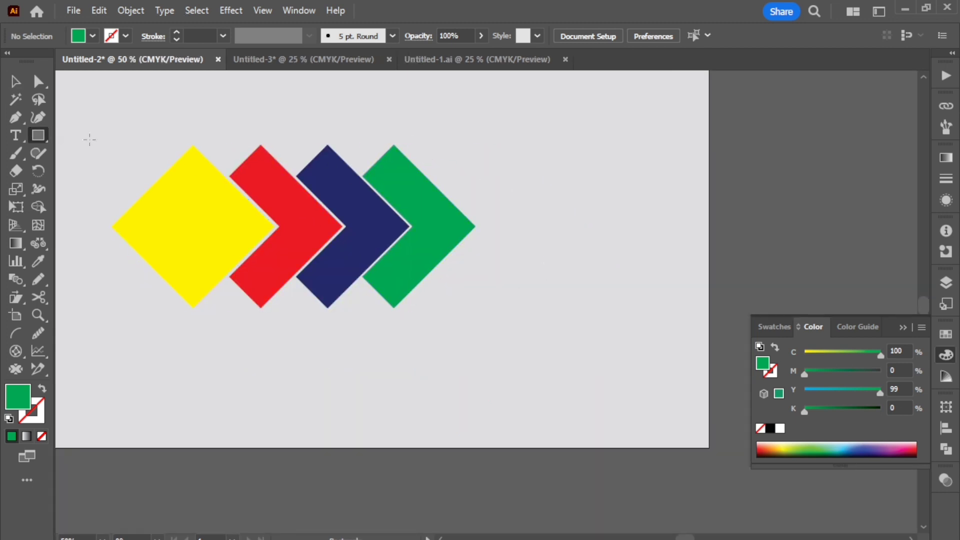
pyautogui.scroll(-1, 84, 160)
pyautogui.scroll(-3, 381, 249)
pyautogui.scroll(2, 197, 158)
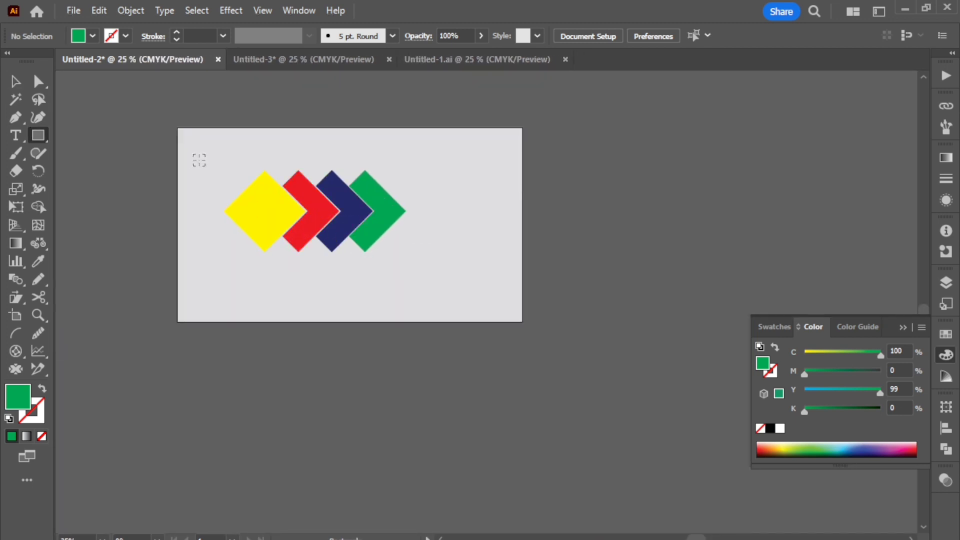
pyautogui.moveTo(197, 159); pyautogui.dragTo(442, 213)
pyautogui.scroll(1, 305, 204)
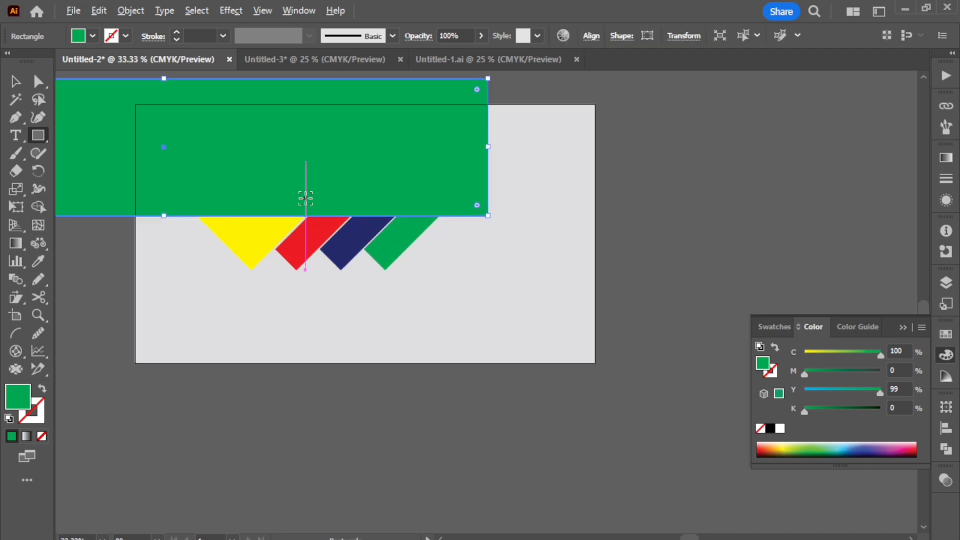
# - Lower the opacity of the green rectangle to 33%
pyautogui.scroll(1, 305, 192)
pyautogui.click(945, 481)
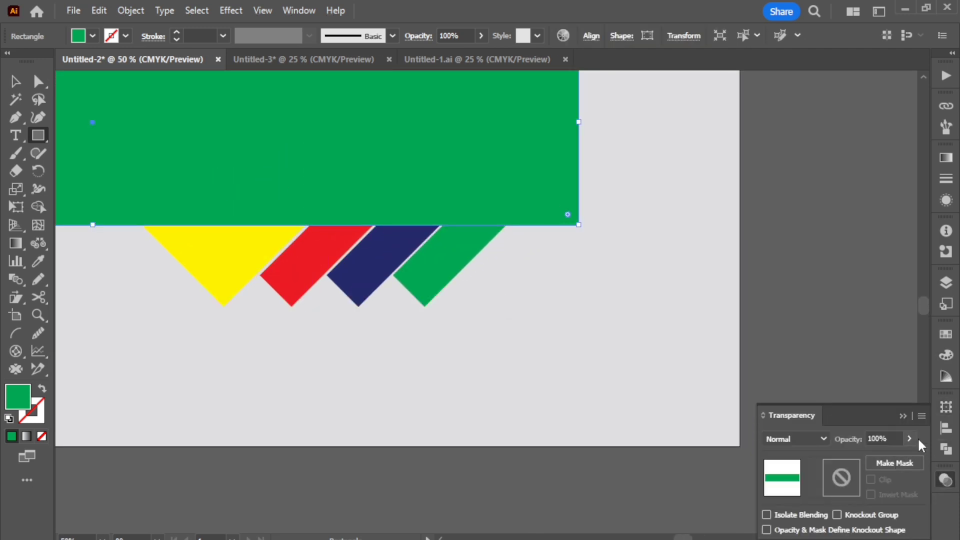
pyautogui.click(872, 459)
pyautogui.scroll(-1, 420, 187)
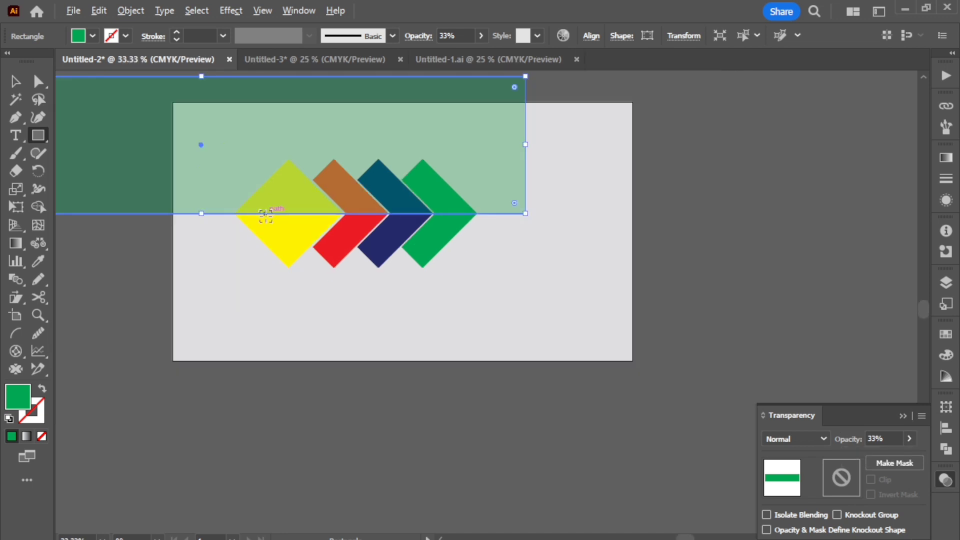
# - Shift the translucent rectangle to the right, keeping its lower edge on the horizontal centreline of the shapes
pyautogui.scroll(1, 263, 214)
pyautogui.click(12, 81)
pyautogui.moveTo(169, 118); pyautogui.dragTo(272, 120)
pyautogui.scroll(3, 220, 176)
pyautogui.scroll(2, 220, 176)
pyautogui.scroll(-6, 133, 332)
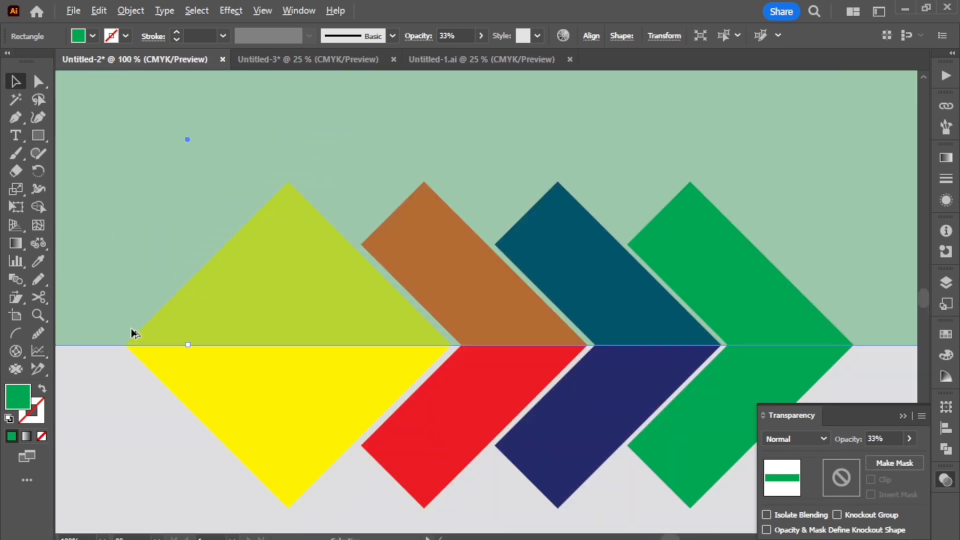
pyautogui.scroll(1, 274, 300)
# - Select all the artwork and use the Shape Builder to split the translucent rectangle along the upper halves of the diamond and chevrons
pyautogui.click(38, 207)
pyautogui.scroll(-1, 262, 410)
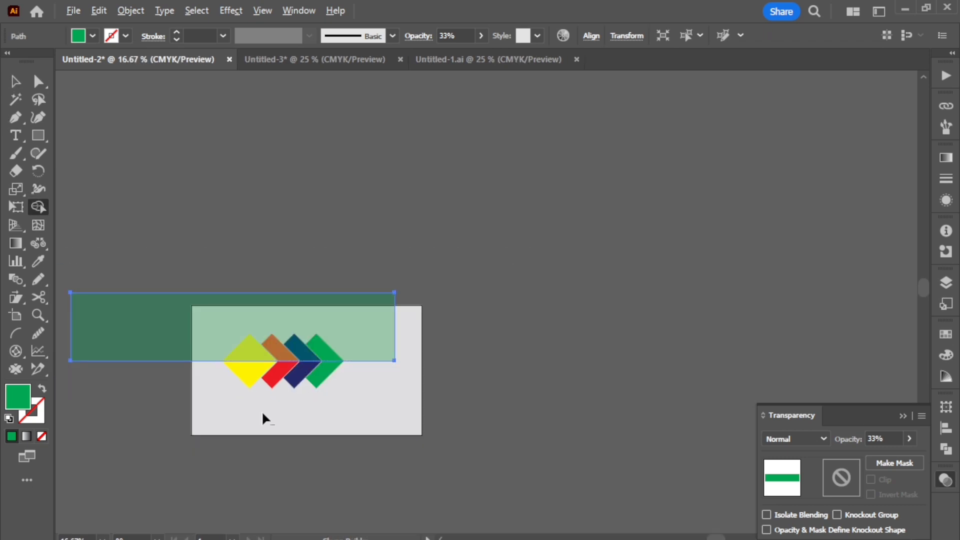
pyautogui.scroll(4, 210, 217)
pyautogui.scroll(3, 347, 236)
pyautogui.scroll(-2, 346, 241)
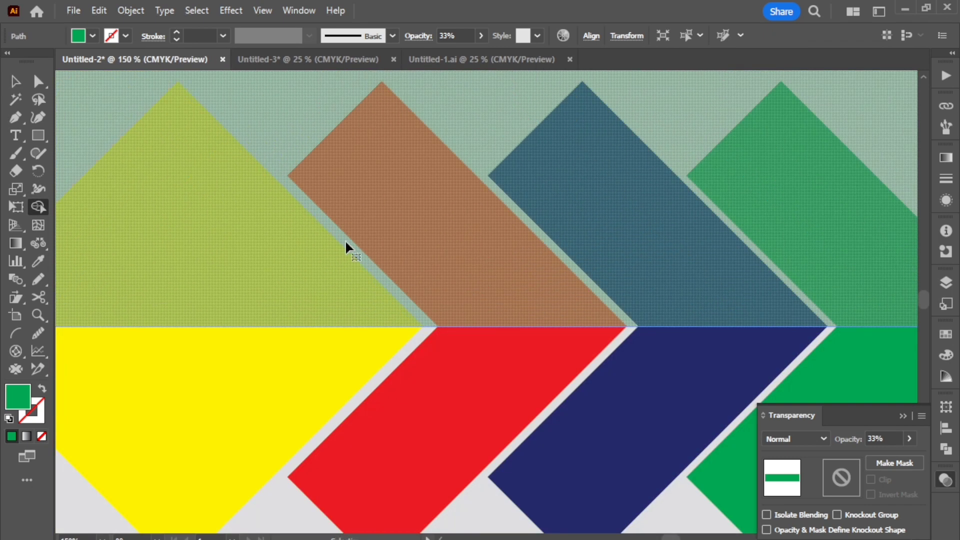
pyautogui.scroll(-3, 346, 242)
pyautogui.hotkey('ctrl', 'a')
pyautogui.scroll(2, 306, 244)
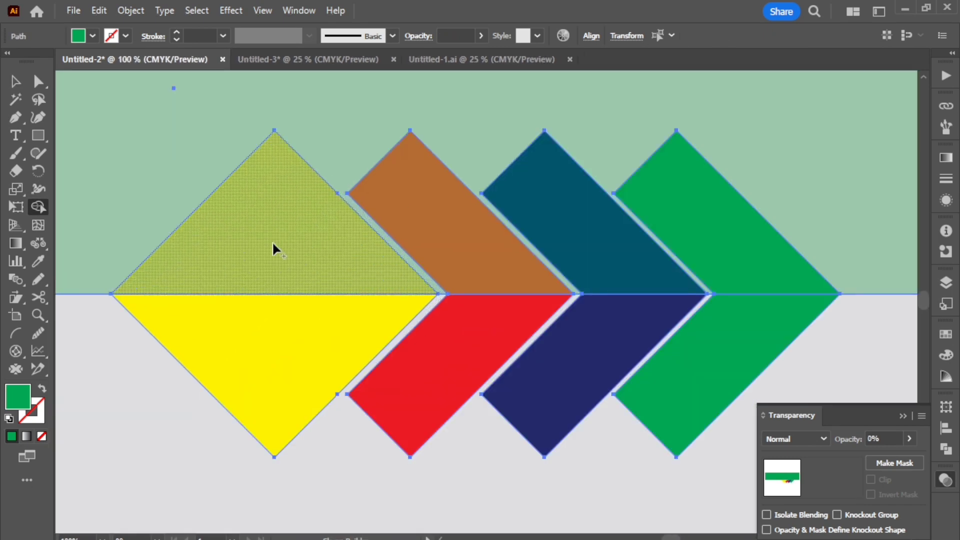
pyautogui.scroll(3, 359, 199)
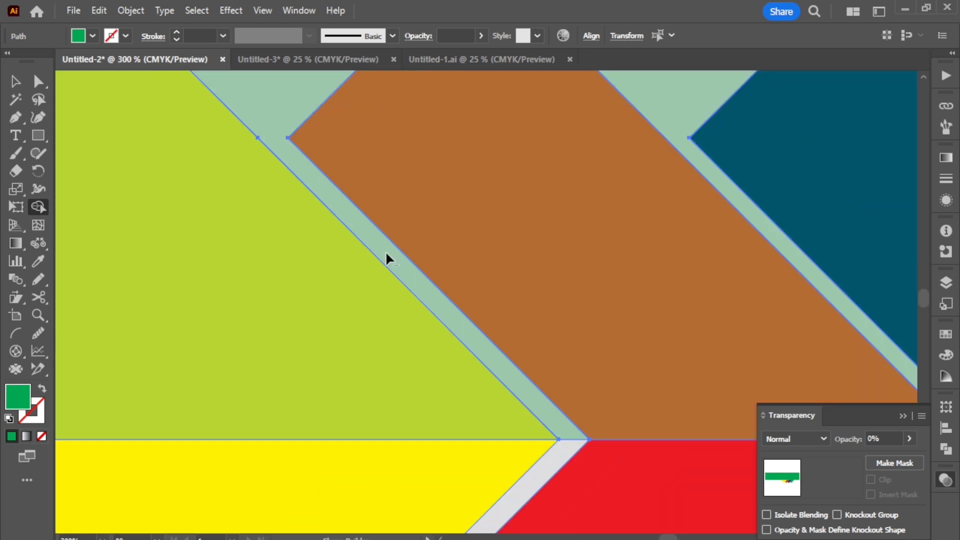
pyautogui.scroll(-2, 388, 260)
pyautogui.click(504, 302)
pyautogui.hotkey('ctrl', 'z')
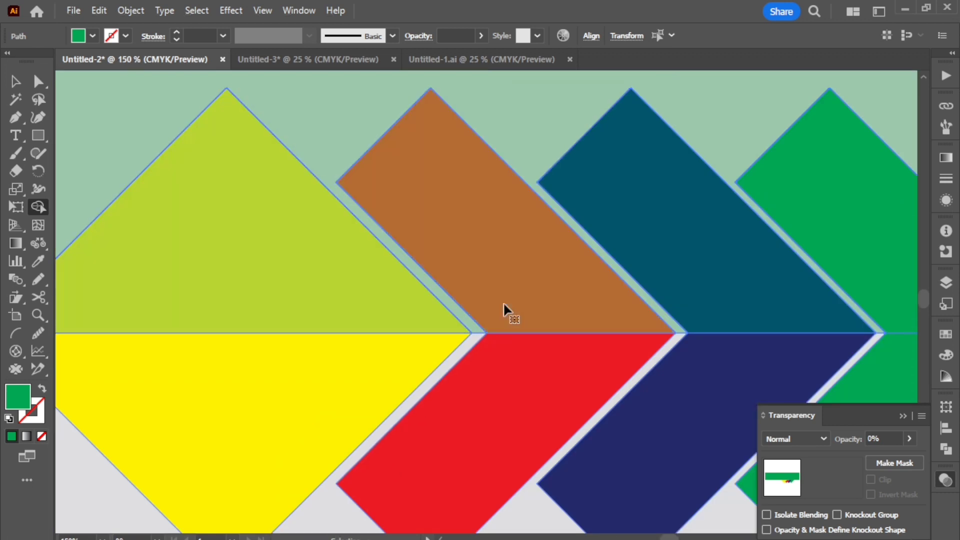
pyautogui.scroll(-3, 700, 375)
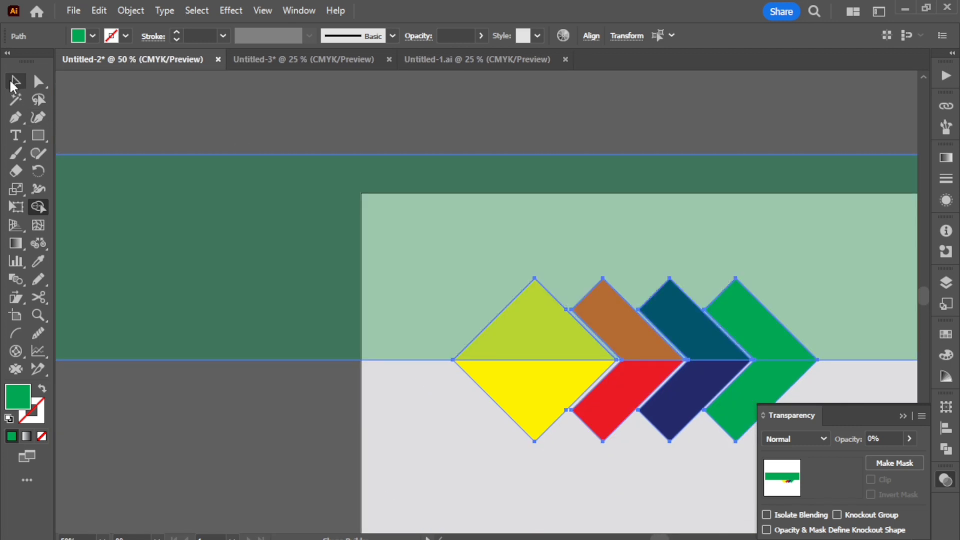
# - Delete the leftover part of the translucent rectangle outside the diamond and chevrons
pyautogui.click(15, 81)
pyautogui.hotkey('ctrl', 'shift', 'a')
pyautogui.click(300, 204)
pyautogui.press('Delete')
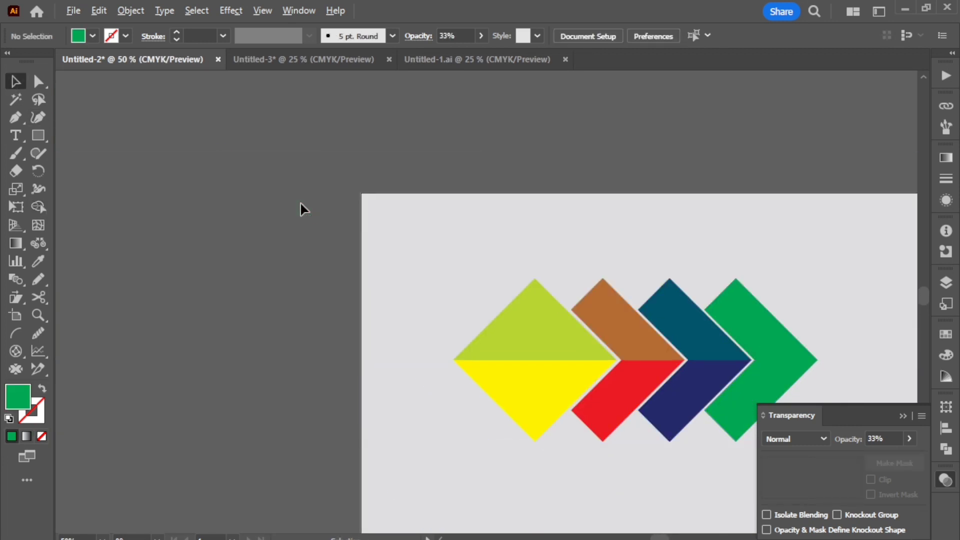
pyautogui.scroll(4, 665, 354)
pyautogui.scroll(-2, 462, 350)
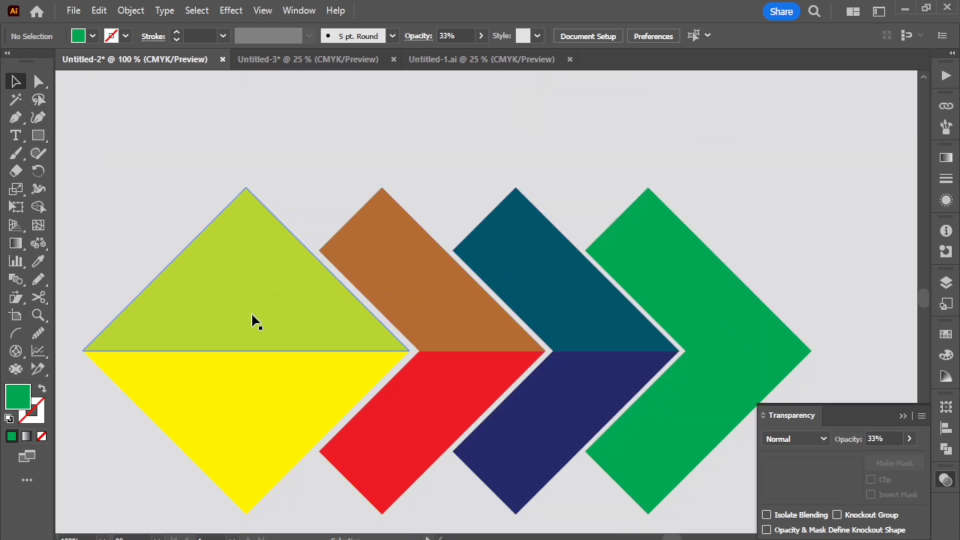
# - Fill the four translucent upper halves of the diamond and chevrons with near-white EFEFEF
pyautogui.click(253, 311)
pyautogui.keyDown('shift'); pyautogui.click(440, 298); pyautogui.keyUp('shift')
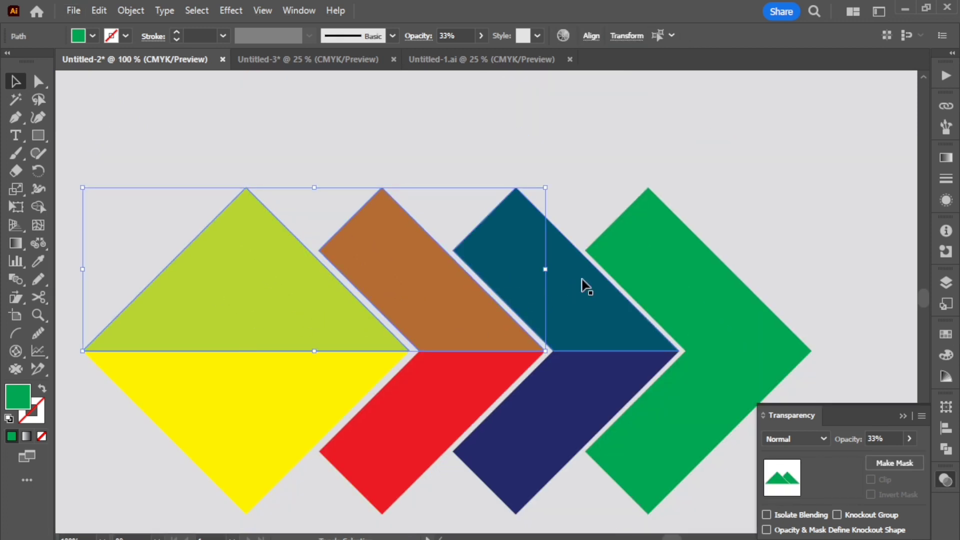
pyautogui.keyDown('shift'); pyautogui.click(595, 285); pyautogui.keyUp('shift')
pyautogui.keyDown('shift'); pyautogui.click(700, 290); pyautogui.keyUp('shift')
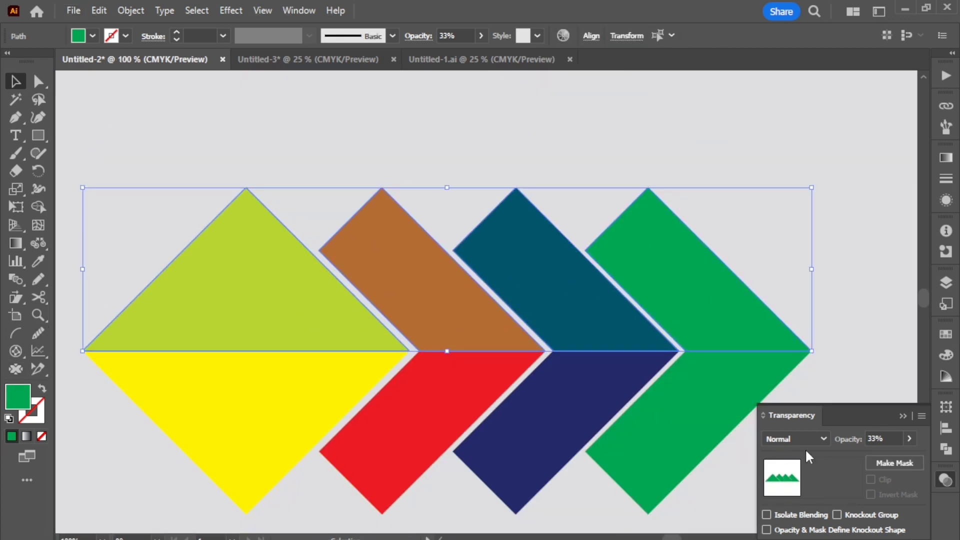
pyautogui.click(822, 438)
pyautogui.click(18, 397)
pyautogui.doubleClick(18, 397)
pyautogui.moveTo(394, 317); pyautogui.dragTo(322, 297)
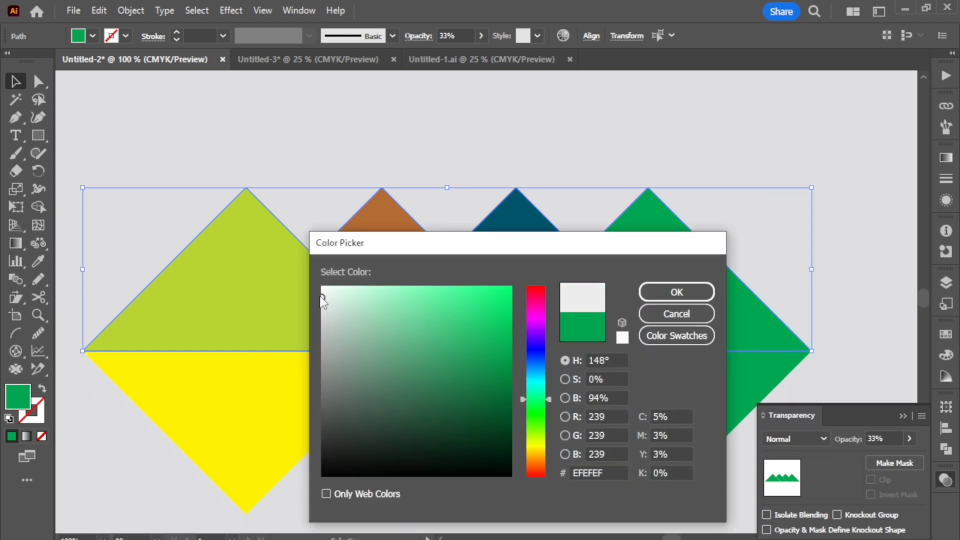
pyautogui.click(657, 296)
pyautogui.click(784, 96)
pyautogui.scroll(-2, 754, 156)
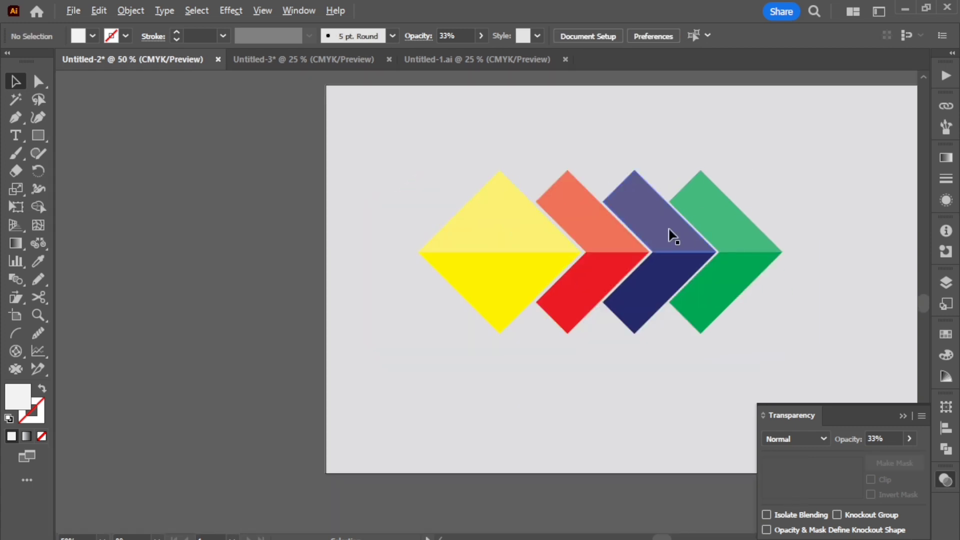
# - Try to raise the opacity of the pale upper overlays to 50%
pyautogui.scroll(5, 633, 257)
pyautogui.scroll(-4, 575, 298)
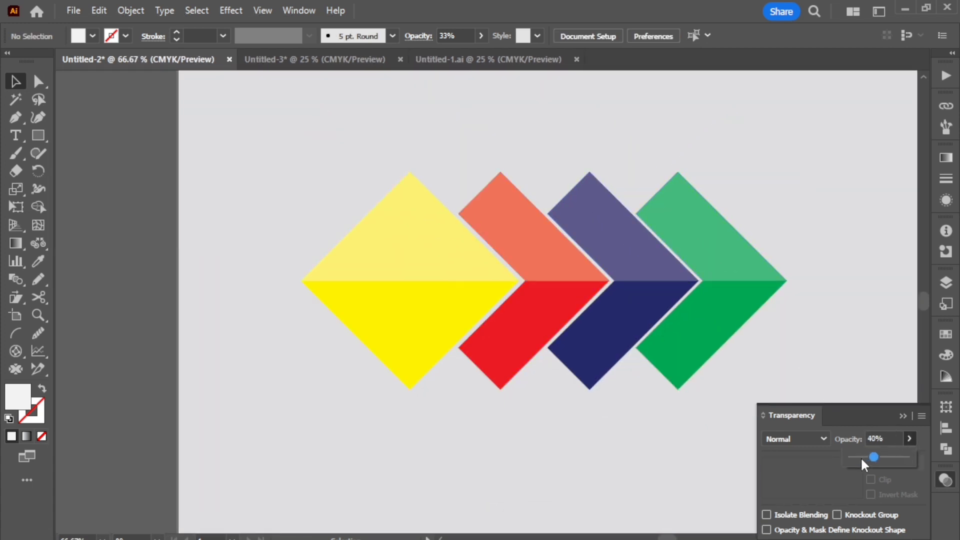
pyautogui.moveTo(861, 458); pyautogui.dragTo(866, 452)
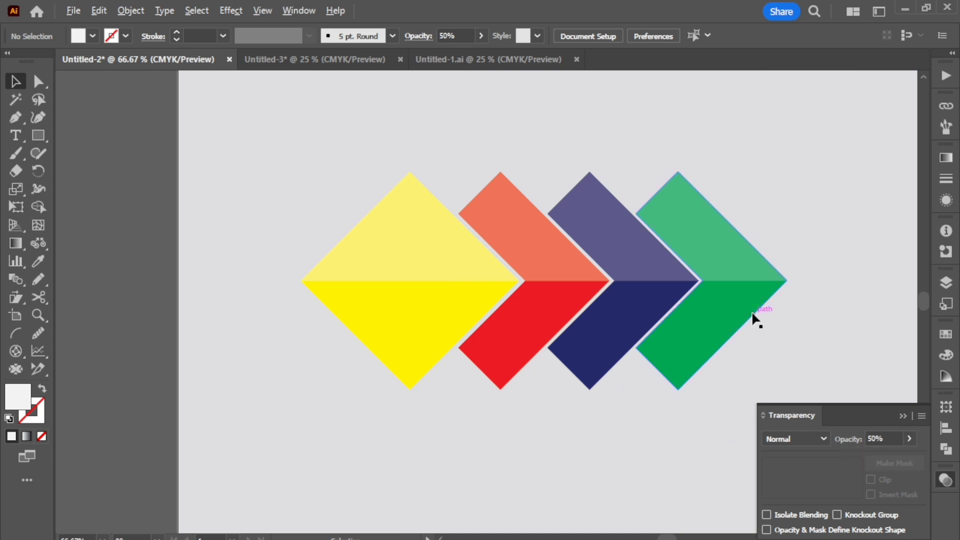
pyautogui.scroll(2, 753, 314)
pyautogui.click(907, 417)
pyautogui.scroll(-2, 778, 385)
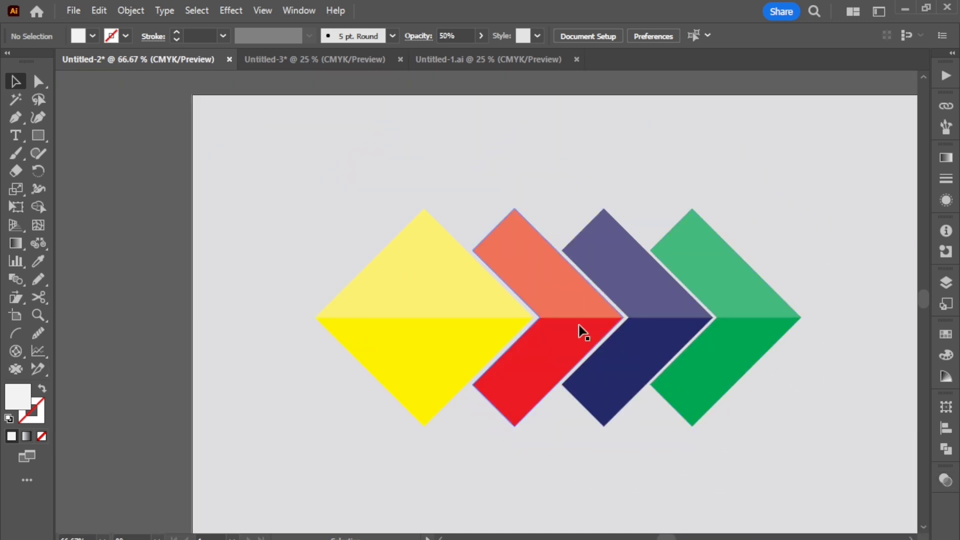
pyautogui.scroll(-1, 570, 330)
pyautogui.scroll(1, 415, 315)
pyautogui.scroll(1, 568, 325)
pyautogui.scroll(-1, 395, 250)
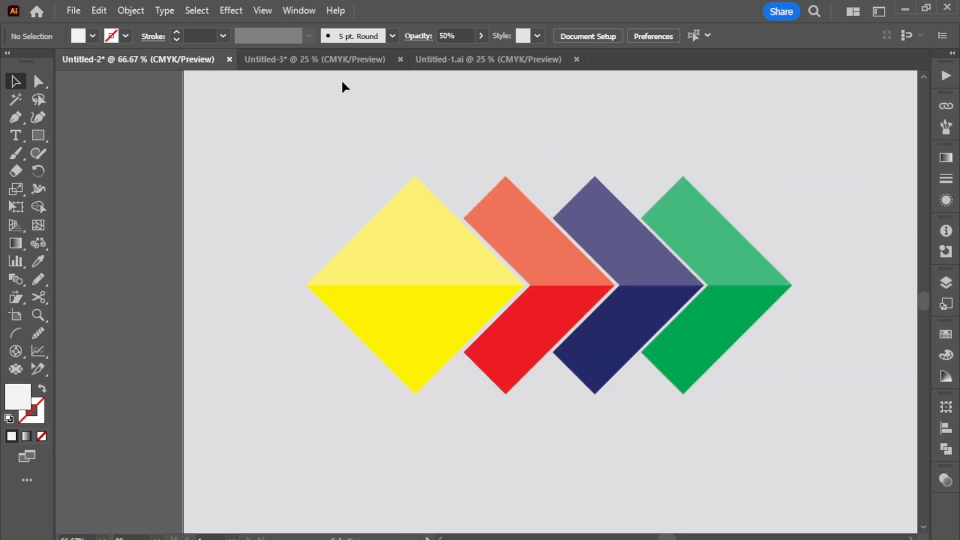
# - Copy the gear icon from the Untitled-3 document and paste it into the Untitled-2 graphic
pyautogui.click(330, 59)
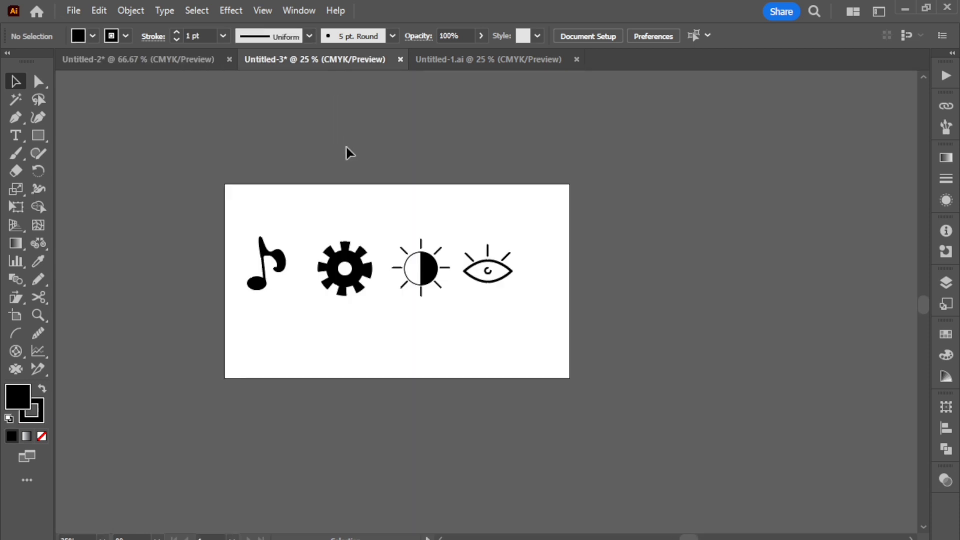
pyautogui.click(374, 292)
pyautogui.press('a')
pyautogui.press('v')
pyautogui.hotkey('ctrl', 'c')
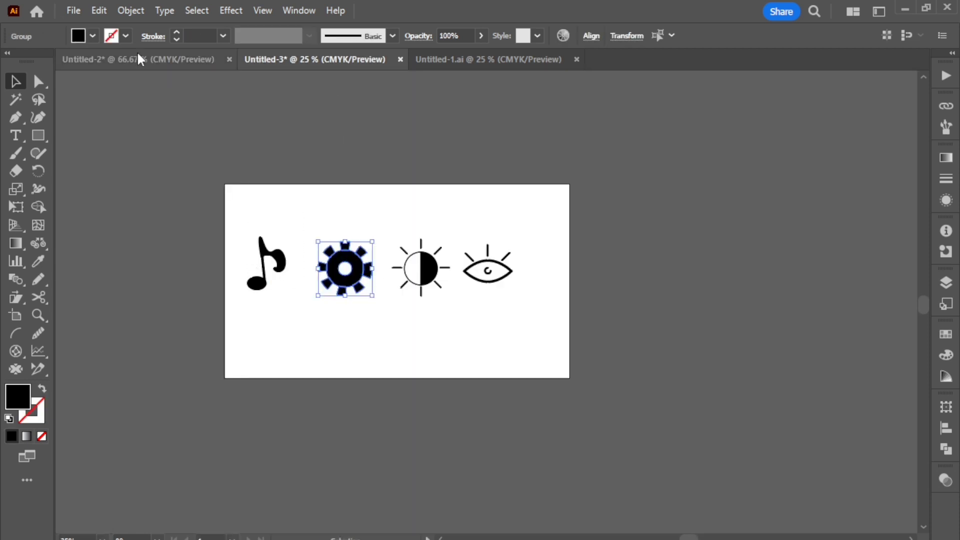
pyautogui.click(137, 59)
pyautogui.hotkey('ctrl', 'v')
# - Scale the pasted gear icon down and move it onto the pale upper half of the yellow diamond
pyautogui.scroll(3, 445, 330)
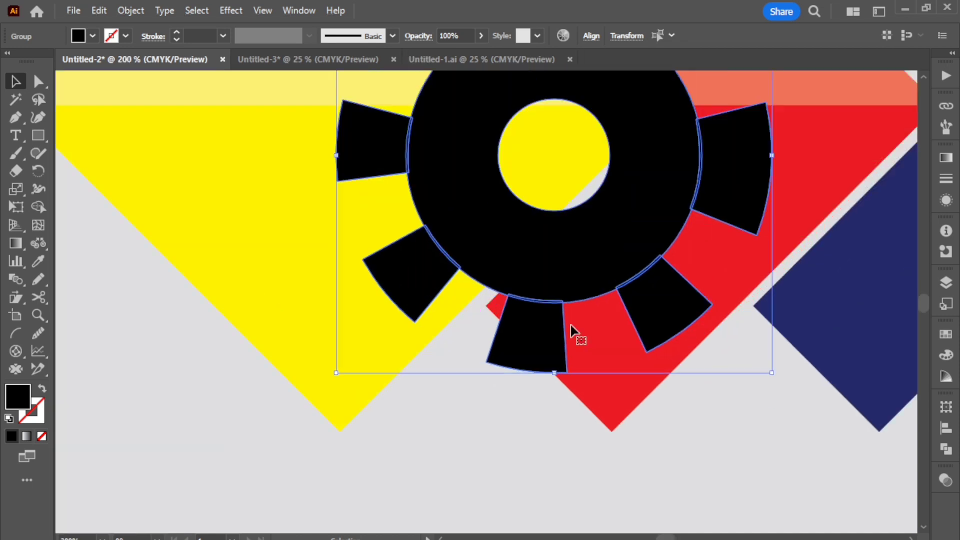
pyautogui.moveTo(775, 378); pyautogui.dragTo(665, 290)
pyautogui.scroll(-3, 664, 290)
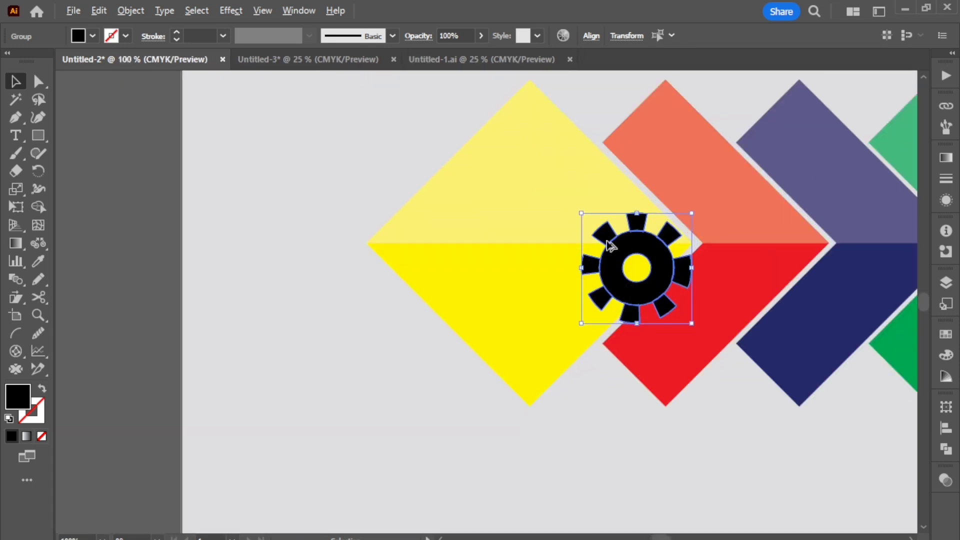
pyautogui.moveTo(654, 243); pyautogui.dragTo(540, 140)
pyautogui.scroll(3, 540, 140)
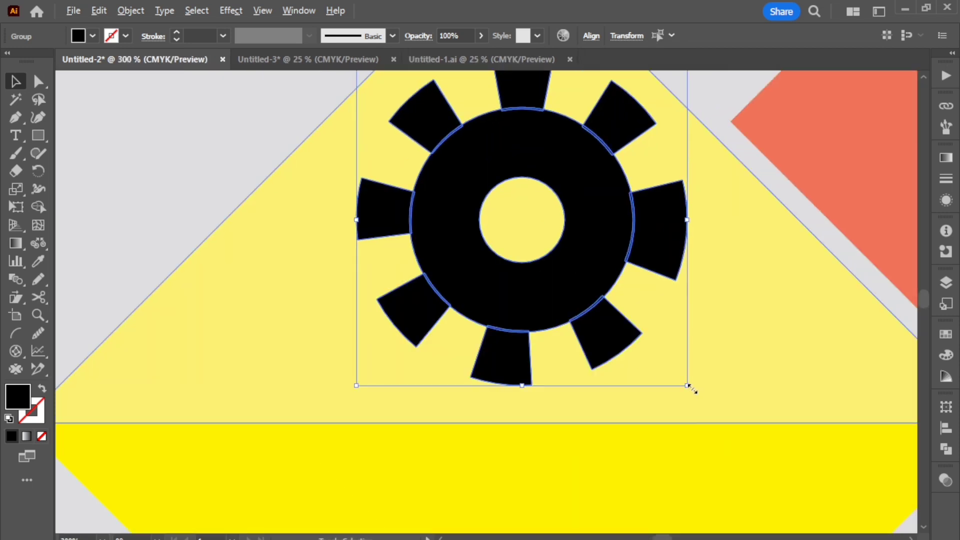
# - Shrink the gear icon further and centre it horizontally within the diamond's upper half
pyautogui.moveTo(688, 387); pyautogui.dragTo(636, 325)
pyautogui.scroll(-2, 636, 325)
pyautogui.scroll(1, 570, 262)
pyautogui.moveTo(572, 260)
pyautogui.mouseDown()
pyautogui.moveTo(558, 278)
pyautogui.moveTo(569, 276)
pyautogui.mouseUp()
pyautogui.scroll(-2, 559, 278)
pyautogui.scroll(1, 567, 272)
pyautogui.scroll(1, 569, 276)
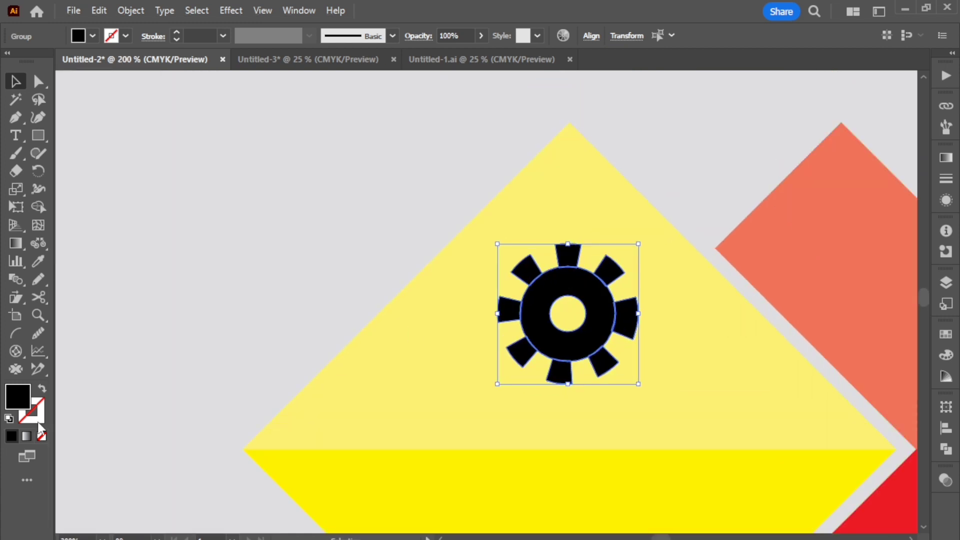
# - Change the gear icon's fill to dark grey with C 0, M 0, Y 0 and K 85
pyautogui.click(946, 355)
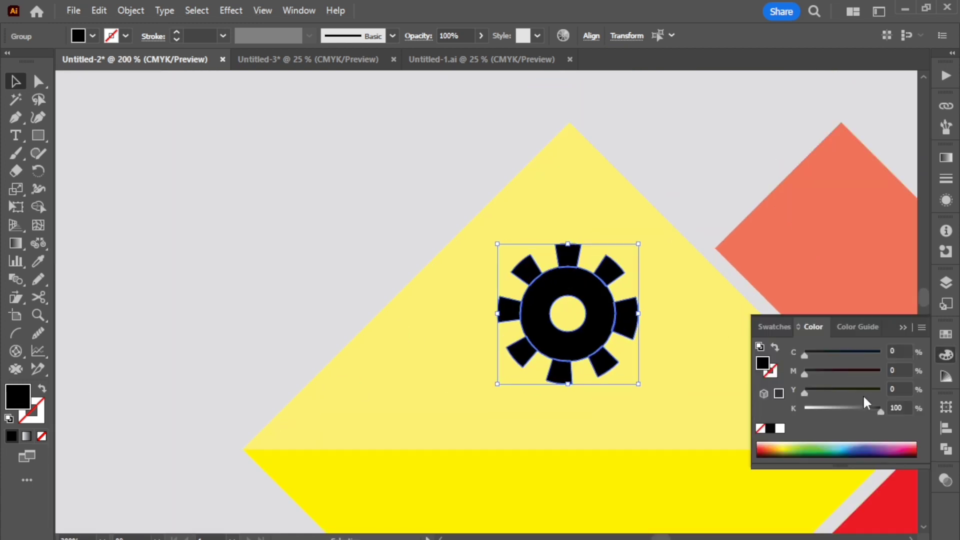
pyautogui.scroll(-15, 902, 407)
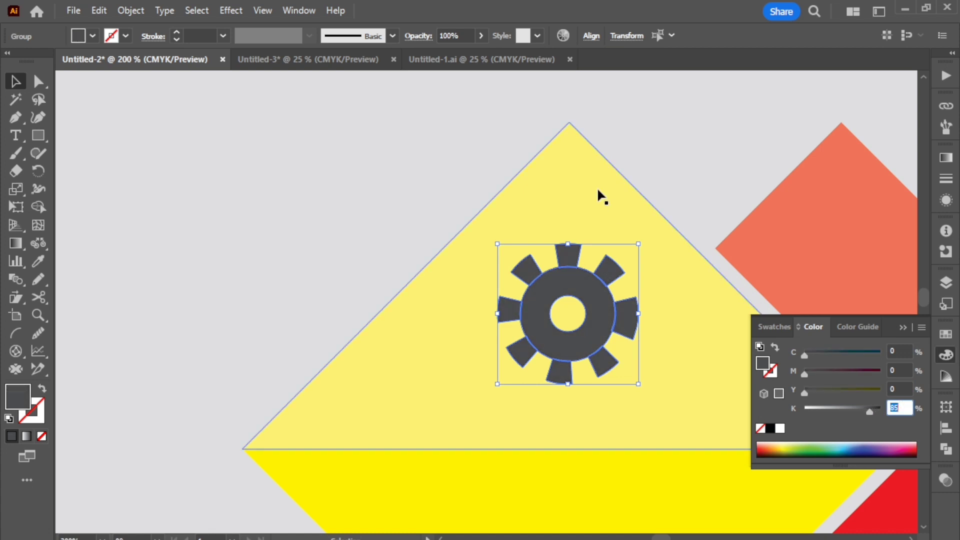
pyautogui.click(654, 191)
pyautogui.scroll(-1, 614, 268)
# - Reposition the gear icon slightly higher within the pale upper half of the diamond and deselect it
pyautogui.click(611, 275)
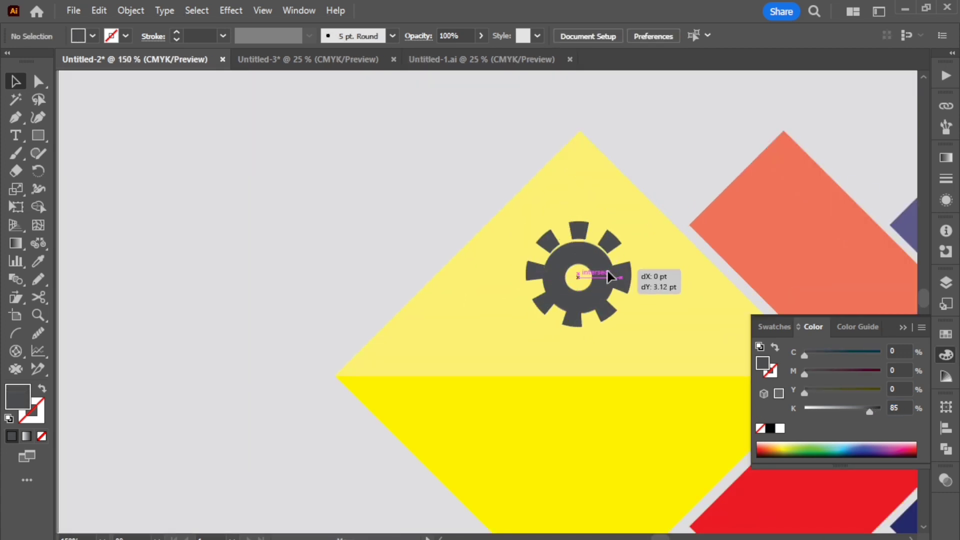
pyautogui.scroll(2, 611, 275)
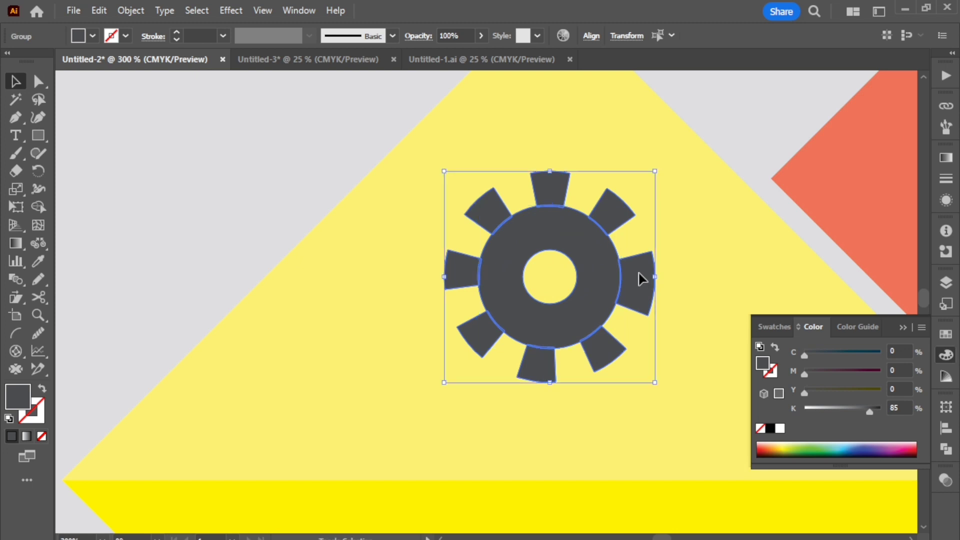
pyautogui.moveTo(595, 301); pyautogui.dragTo(595, 272)
pyautogui.click(324, 205)
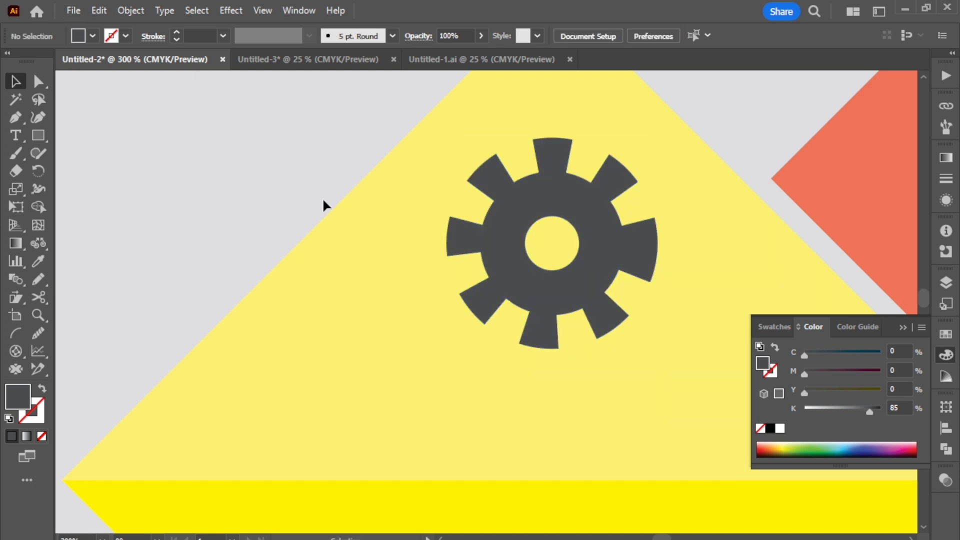
pyautogui.scroll(-2, 324, 205)
pyautogui.scroll(-2, 417, 236)
# - Copy the half-filled sun icon from the Untitled-3 document and paste it into the Untitled-2 infographic
pyautogui.click(334, 60)
pyautogui.scroll(1, 404, 235)
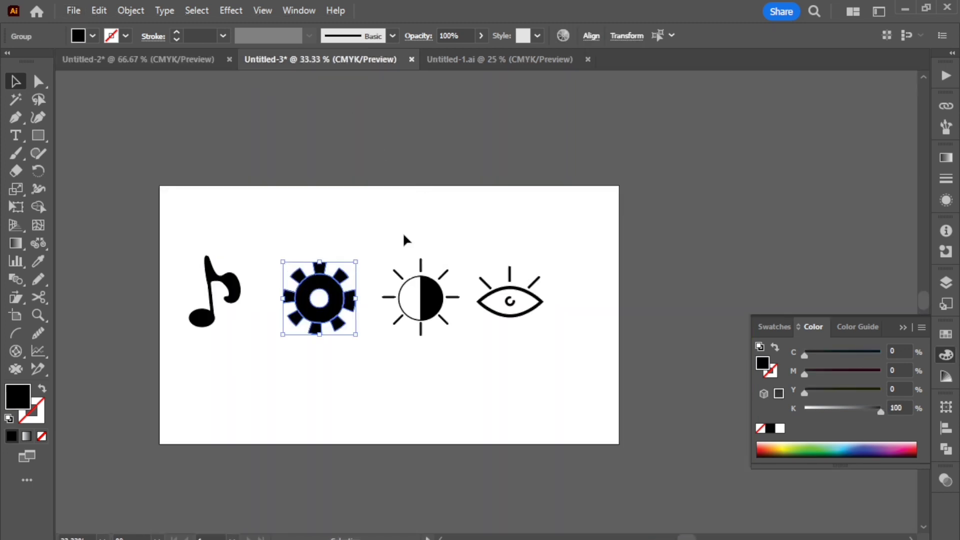
pyautogui.click(445, 305)
pyautogui.press('a')
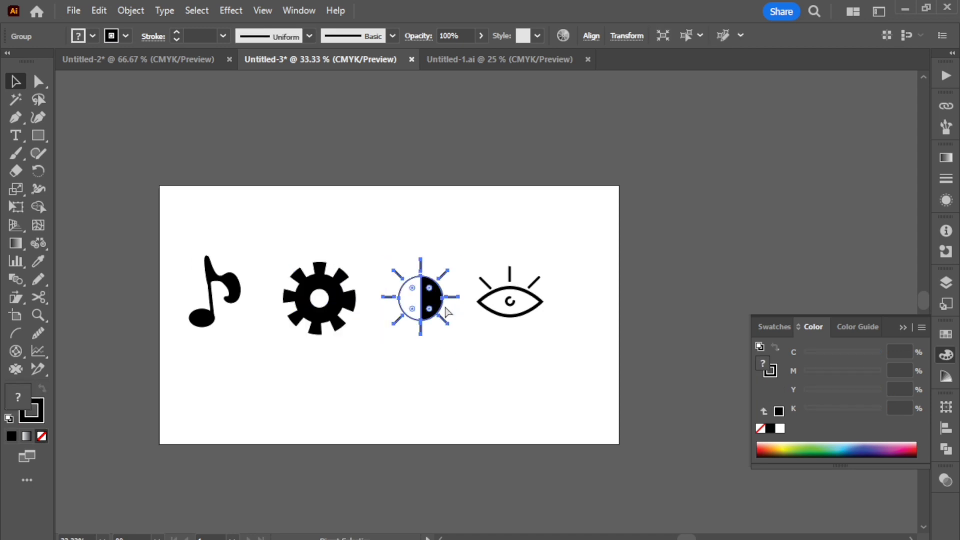
pyautogui.hotkey('ctrl', 'c')
pyautogui.click(159, 60)
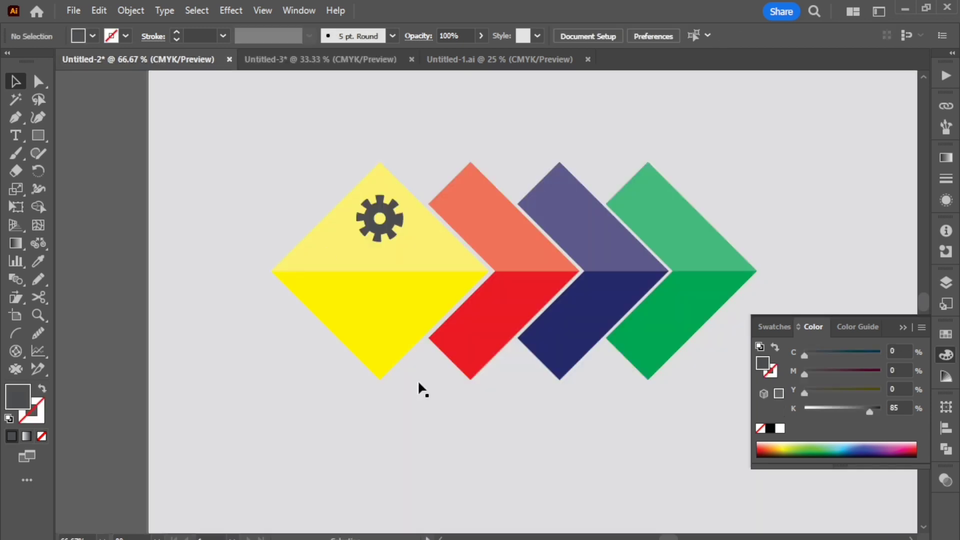
pyautogui.hotkey('ctrl', 'v')
# - Scale the pasted sun icon down and move it onto the pale upper half of the red chevron
pyautogui.scroll(2, 483, 320)
pyautogui.scroll(-1, 508, 390)
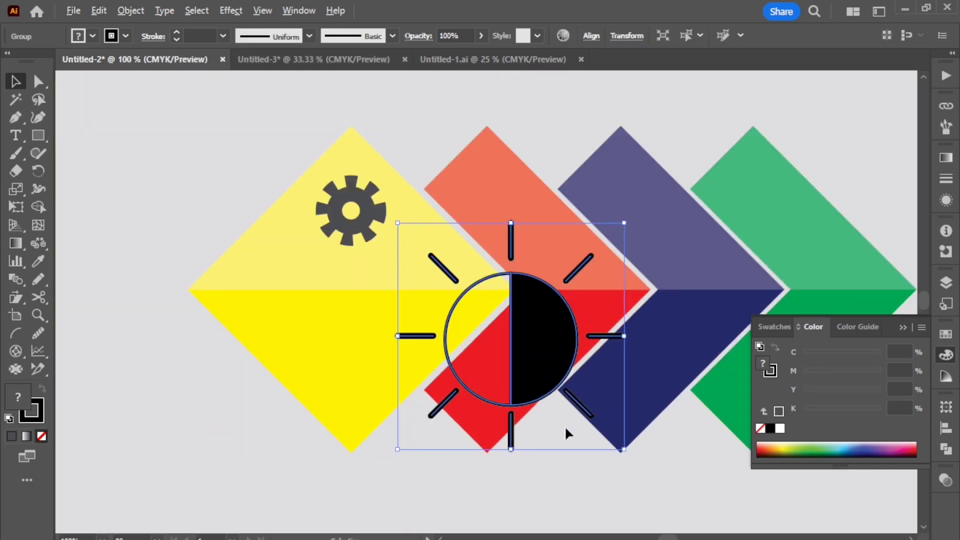
pyautogui.moveTo(623, 450); pyautogui.dragTo(551, 376)
pyautogui.scroll(2, 508, 375)
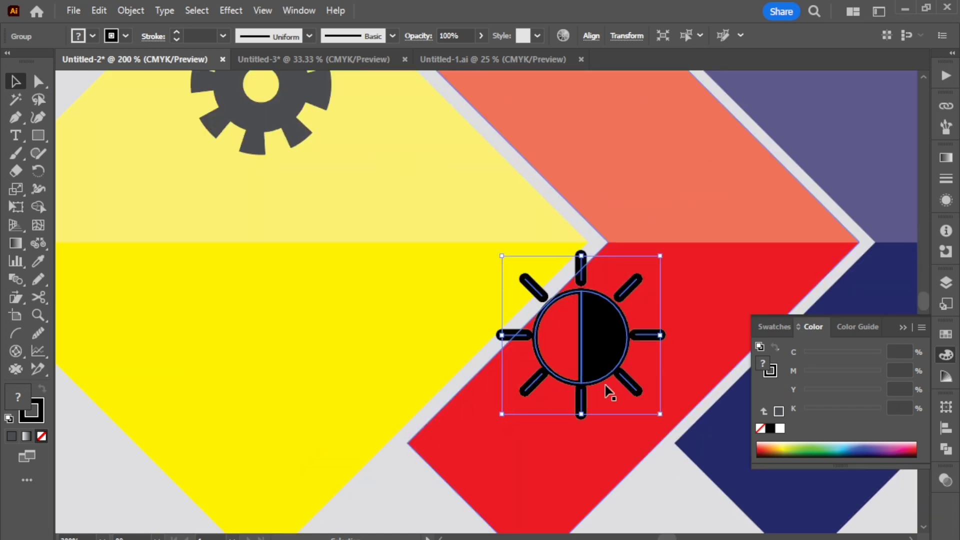
pyautogui.moveTo(606, 391); pyautogui.dragTo(614, 419)
pyautogui.hotkey('ctrl', 'z')
pyautogui.moveTo(609, 348); pyautogui.dragTo(662, 149)
pyautogui.scroll(3, 661, 161)
pyautogui.scroll(-5, 664, 165)
pyautogui.scroll(2, 676, 256)
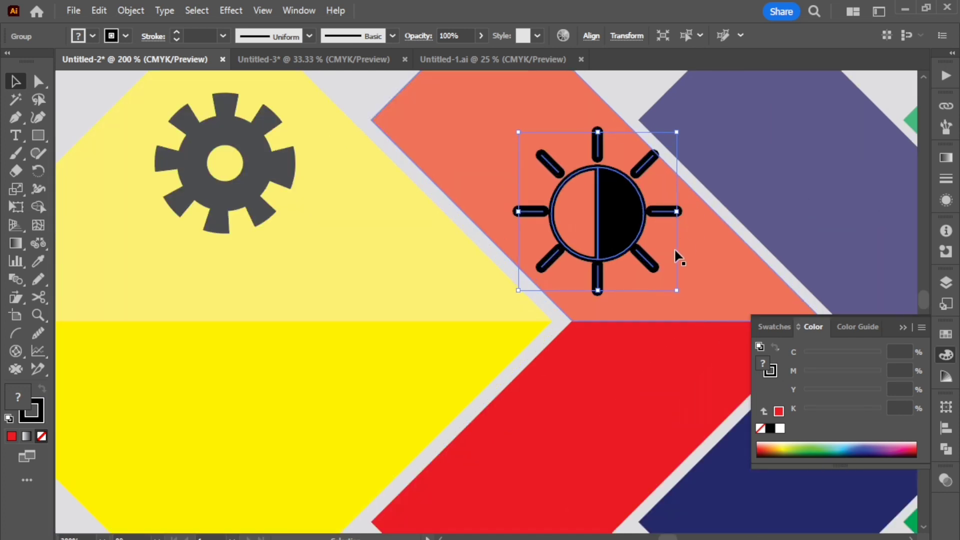
# - Shrink the sun icon further and reposition it within the red chevron's pale upper half
pyautogui.moveTo(677, 290); pyautogui.dragTo(656, 271)
pyautogui.scroll(1, 625, 250)
pyautogui.moveTo(600, 250); pyautogui.dragTo(545, 196)
pyautogui.scroll(-2, 546, 198)
pyautogui.scroll(2, 595, 196)
pyautogui.scroll(-5, 598, 200)
pyautogui.scroll(3, 693, 205)
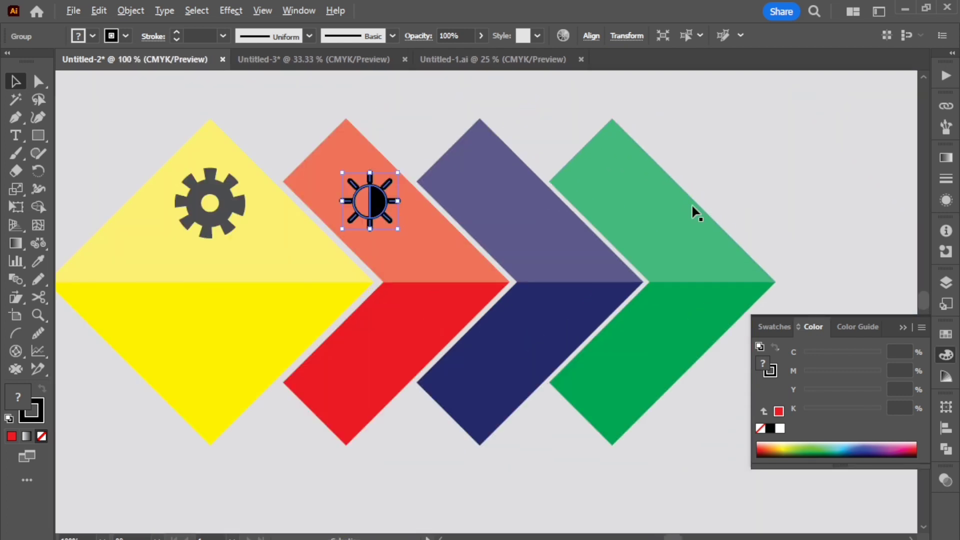
# - Copy the music note icon from the Untitled-3 document and paste it into the Untitled-2 infographic
pyautogui.click(322, 60)
pyautogui.click(197, 306)
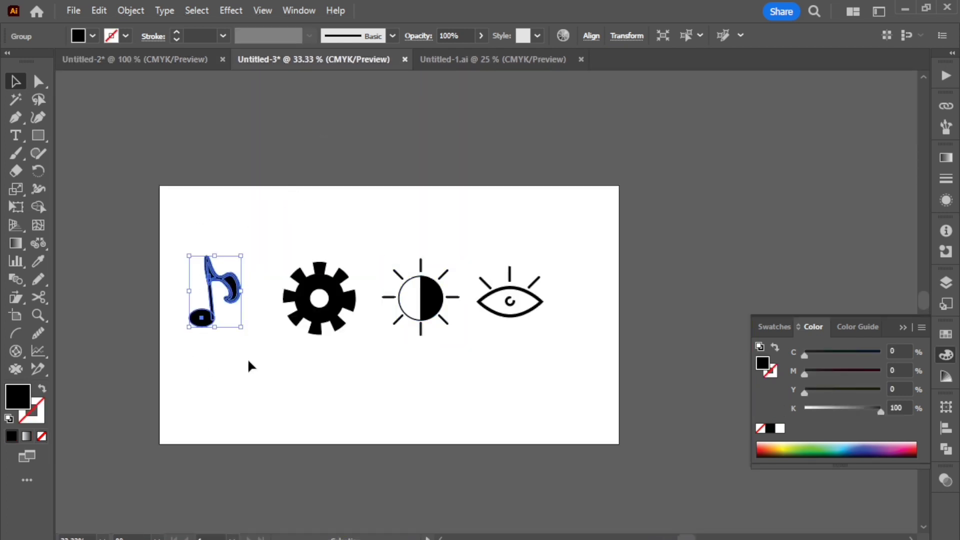
pyautogui.hotkey('ctrl', 'v')
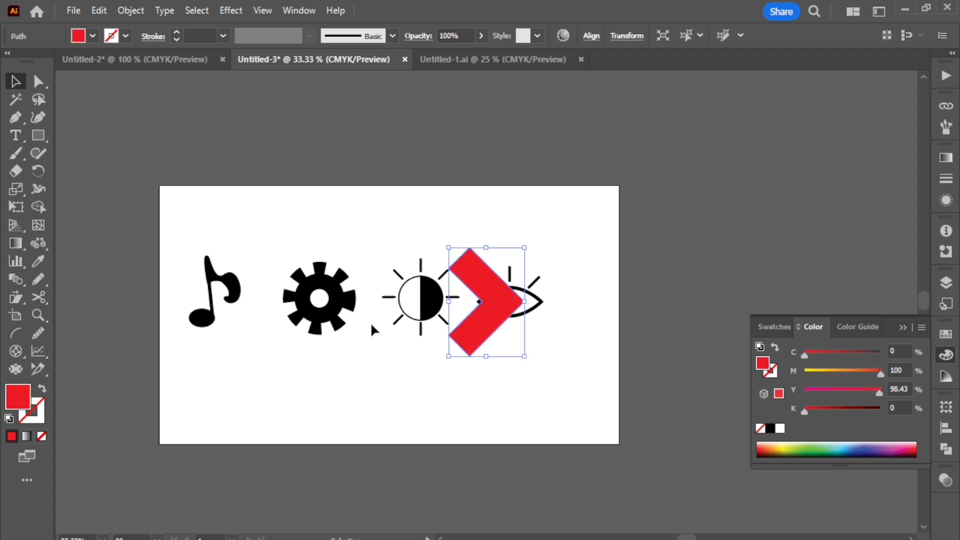
pyautogui.hotkey('ctrl', 'z')
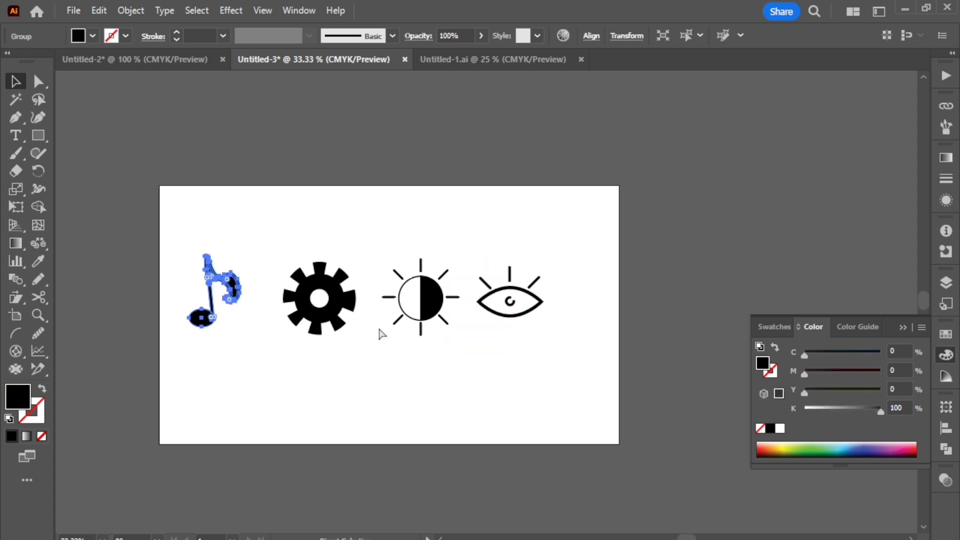
pyautogui.click(134, 59)
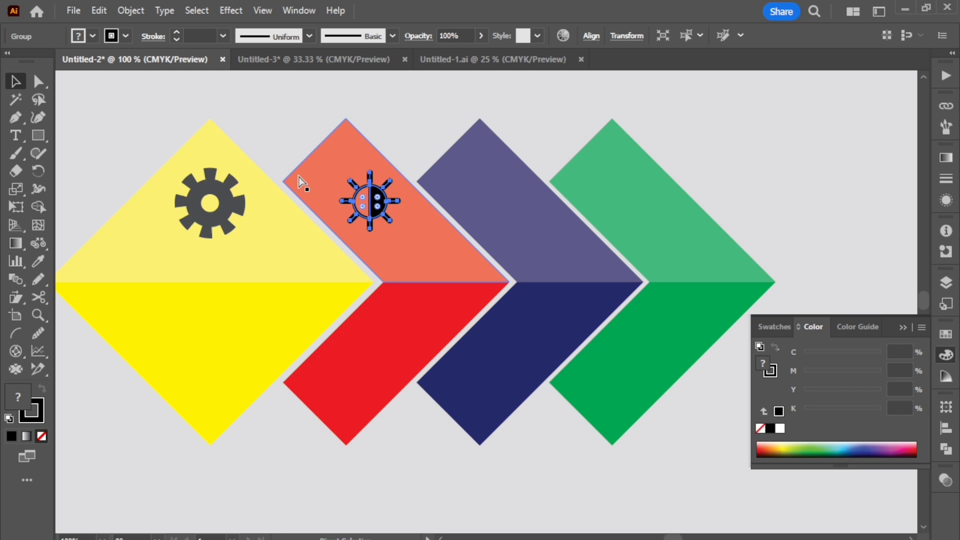
pyautogui.hotkey('ctrl', 'v')
# - Scale the music note icon down and move it onto the pale upper half of the dark blue chevron
pyautogui.scroll(-2, 518, 260)
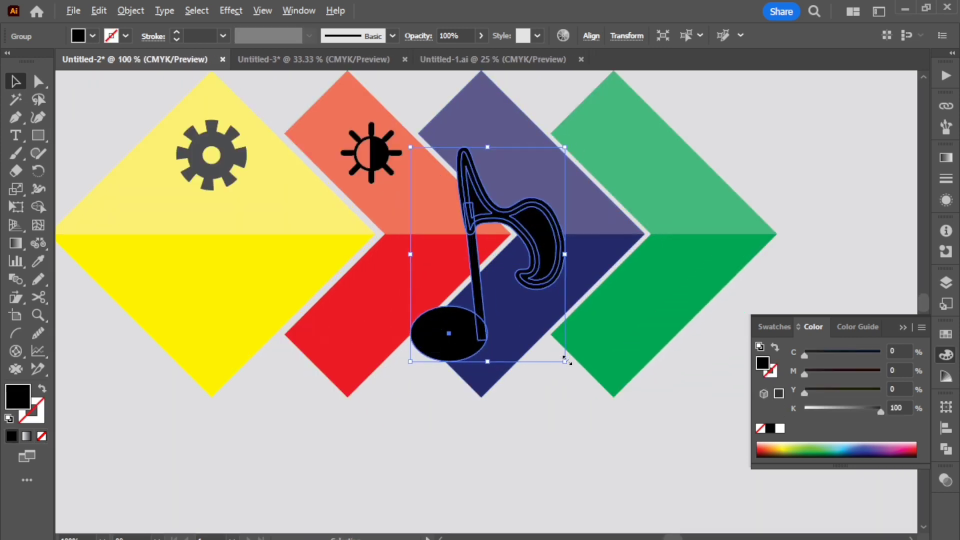
pyautogui.moveTo(567, 360); pyautogui.dragTo(524, 297)
pyautogui.scroll(2, 501, 291)
pyautogui.moveTo(457, 288); pyautogui.dragTo(511, 144)
pyautogui.scroll(3, 512, 172)
pyautogui.moveTo(509, 344); pyautogui.dragTo(513, 281)
pyautogui.scroll(1, 514, 282)
# - Shrink the music note further and nudge it slightly to the right within the blue chevron's pale upper half
pyautogui.moveTo(619, 301); pyautogui.dragTo(515, 249)
pyautogui.scroll(-4, 462, 232)
pyautogui.scroll(2, 461, 232)
pyautogui.scroll(1, 461, 232)
pyautogui.click(565, 154)
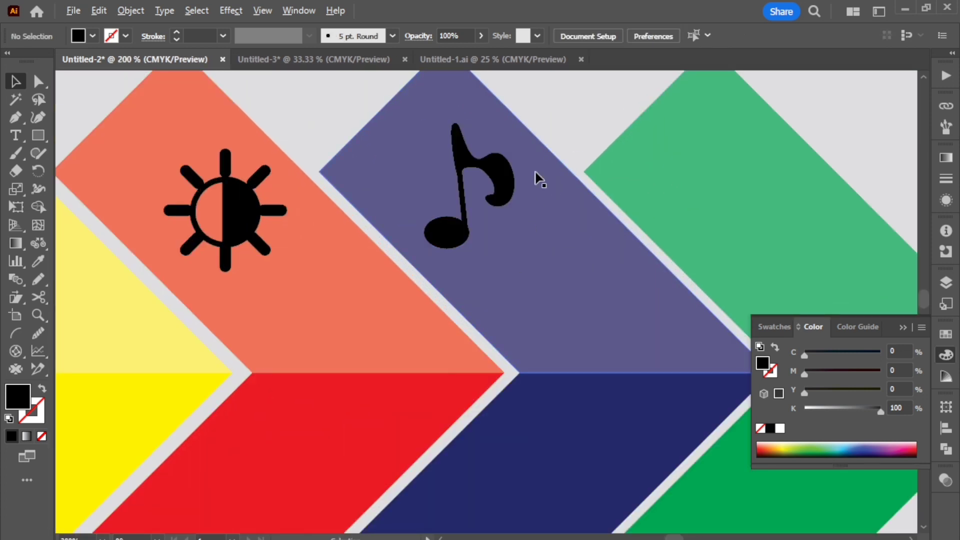
pyautogui.scroll(-2, 535, 182)
pyautogui.scroll(2, 533, 216)
pyautogui.scroll(1, 525, 217)
pyautogui.moveTo(461, 226); pyautogui.dragTo(475, 226)
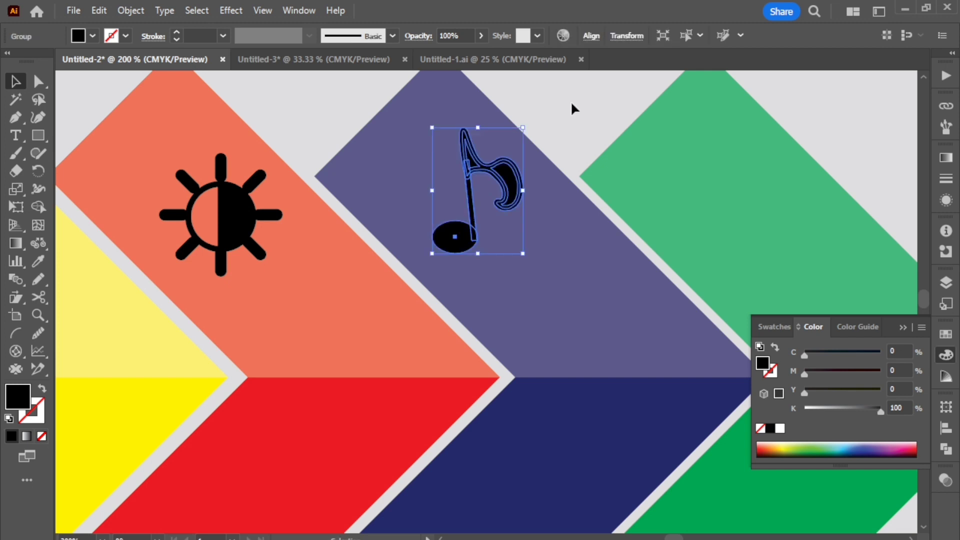
pyautogui.scroll(-2, 571, 100)
# - Copy the eye icon from the Untitled-3 document and paste it into the Untitled-2 infographic
pyautogui.click(320, 59)
pyautogui.scroll(2, 502, 224)
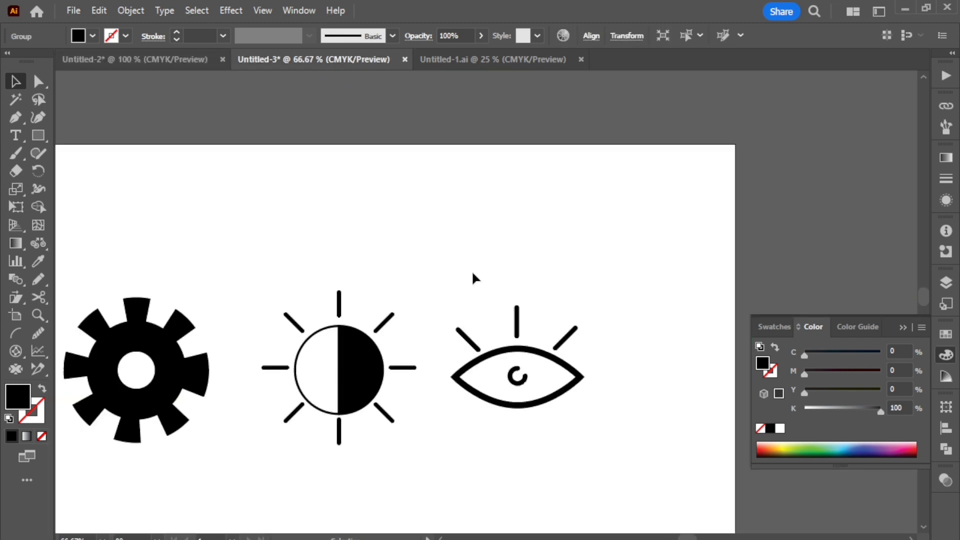
pyautogui.moveTo(524, 430); pyautogui.dragTo(581, 434)
pyautogui.hotkey('ctrl', 'c')
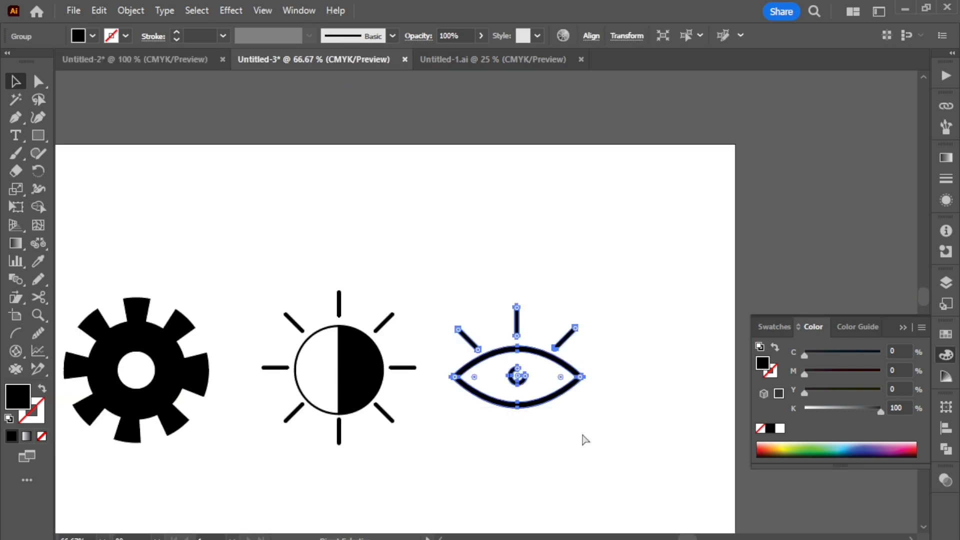
pyautogui.click(197, 62)
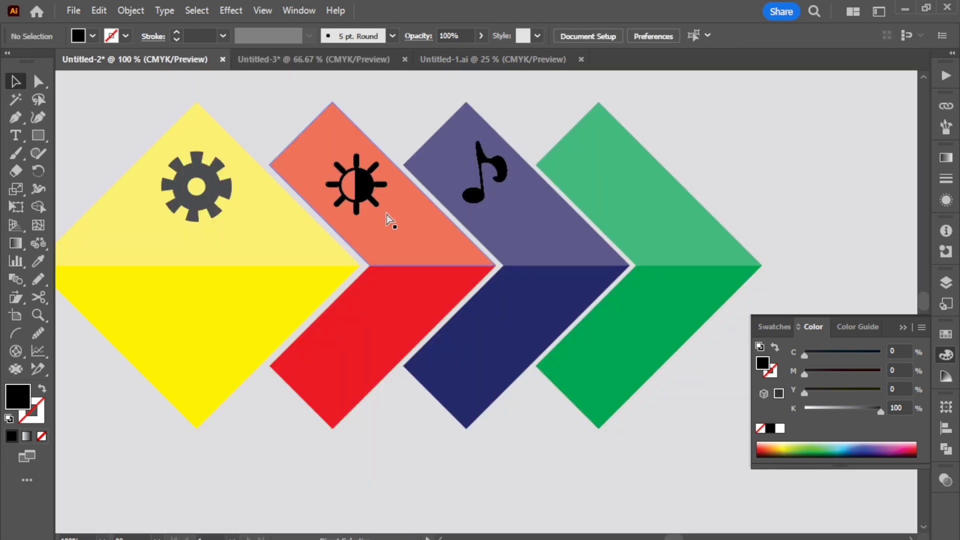
pyautogui.hotkey('ctrl', 'v')
# - Scale the eye icon down and place it in the pale upper half of the green chevron
pyautogui.scroll(-2, 398, 244)
pyautogui.scroll(3, 409, 296)
pyautogui.moveTo(480, 315); pyautogui.dragTo(710, 112)
pyautogui.scroll(1, 372, 215)
pyautogui.scroll(3, 719, 208)
pyautogui.scroll(3, 708, 116)
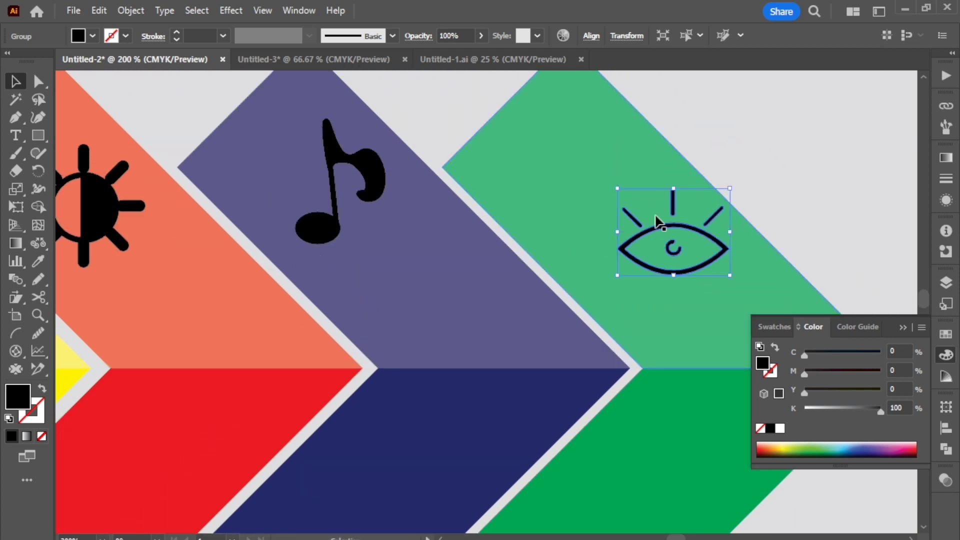
pyautogui.moveTo(678, 227); pyautogui.dragTo(625, 175)
pyautogui.scroll(-3, 650, 237)
pyautogui.scroll(3, 464, 249)
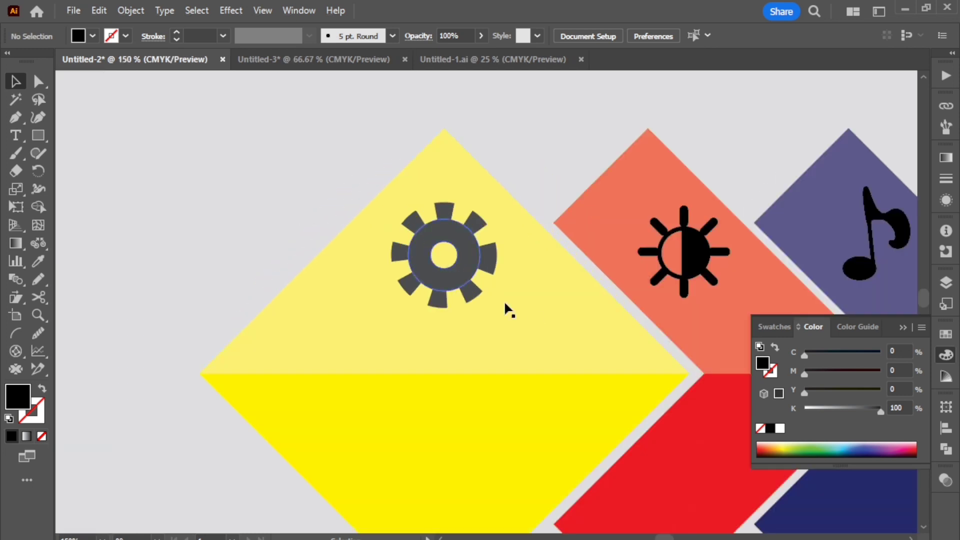
# - Change the gear icon's fill to black by setting K to 100, then deselect it
pyautogui.click(464, 285)
pyautogui.keyDown('shift'); pyautogui.click(394, 254); pyautogui.keyUp('shift')
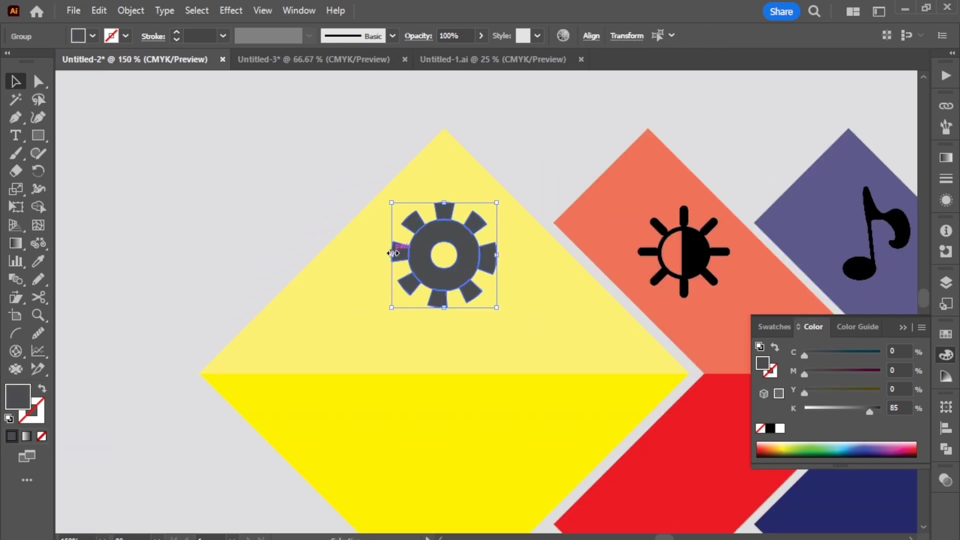
pyautogui.moveTo(869, 411); pyautogui.dragTo(895, 406)
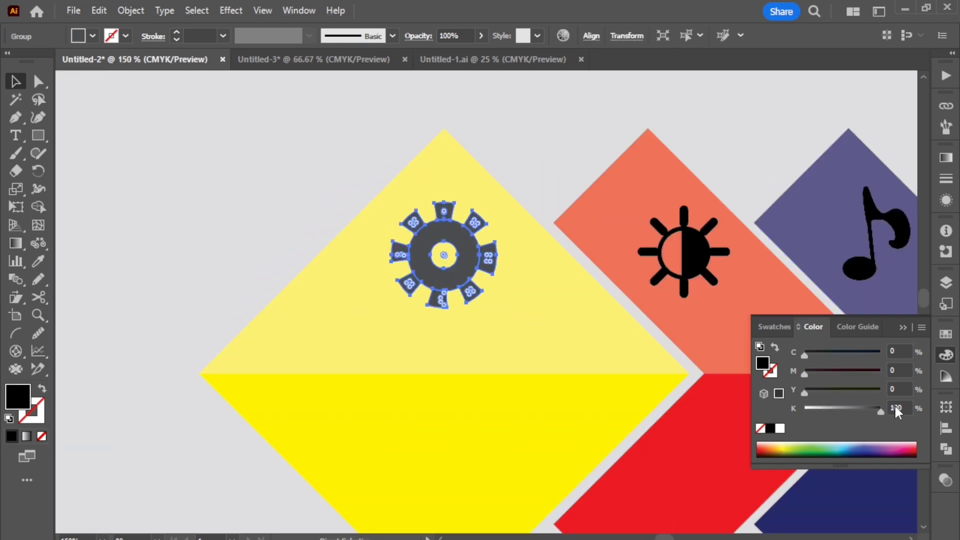
pyautogui.click(589, 165)
pyautogui.scroll(-1, 521, 214)
pyautogui.scroll(-2, 520, 215)
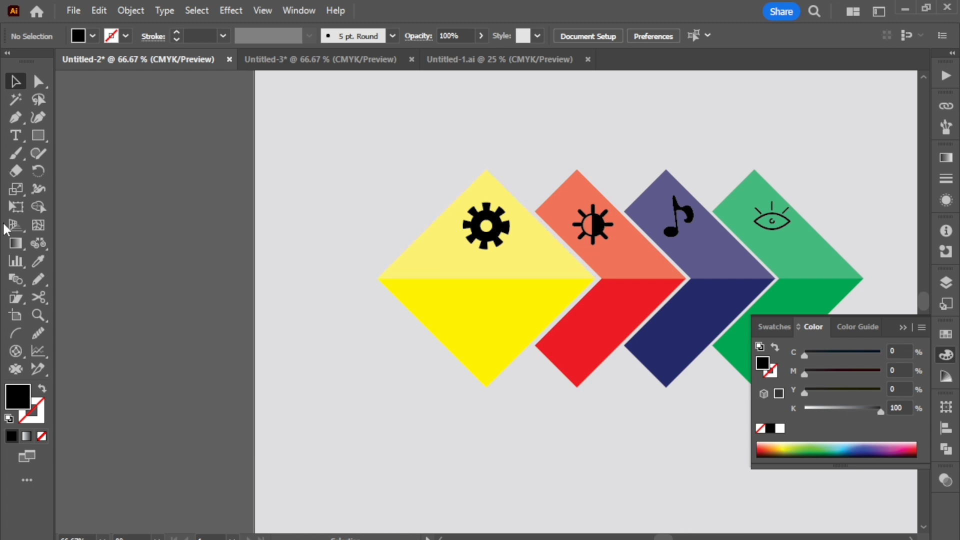
# - Add the text "Main title" below the gear icon in the yellow diamond's pale upper half
pyautogui.click(17, 140)
pyautogui.scroll(1, 451, 274)
pyautogui.scroll(3, 525, 349)
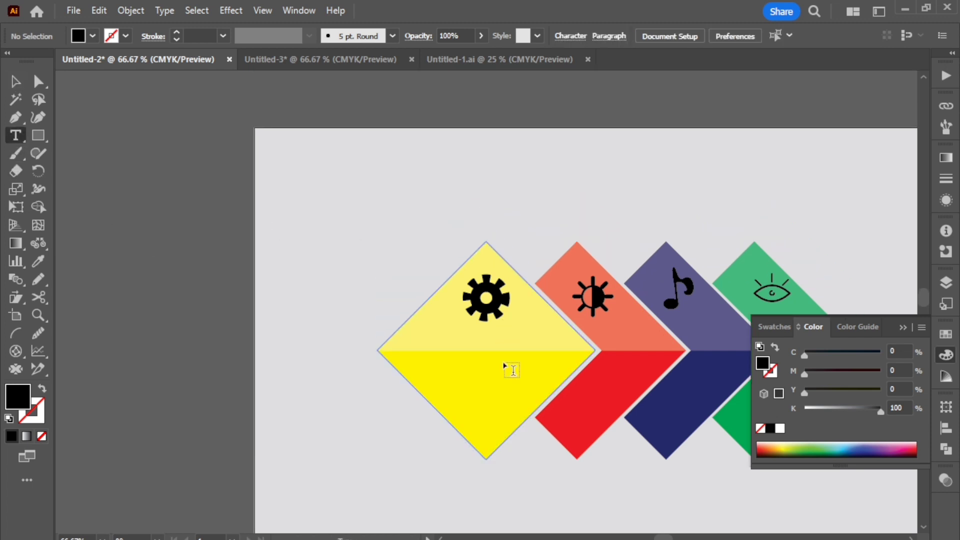
pyautogui.scroll(2, 510, 368)
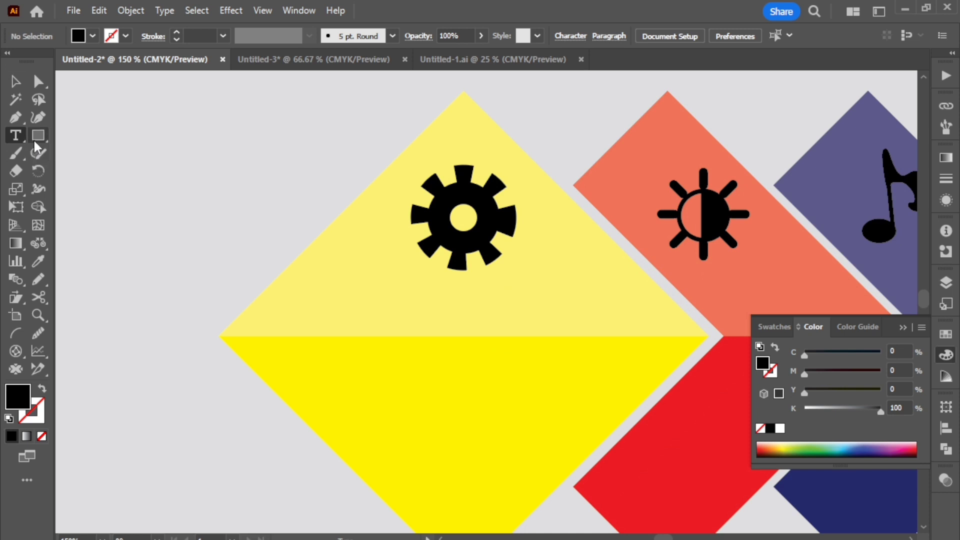
pyautogui.click(423, 300)
pyautogui.press('BackSpace')
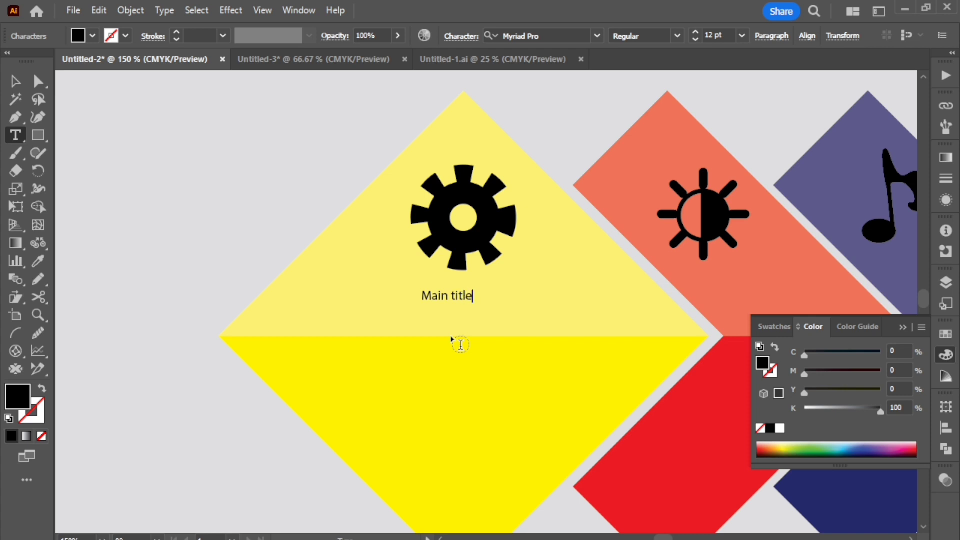
pyautogui.press('Escape')
# - Enlarge the "Main title" text in the yellow diamond to about 34 pt
pyautogui.hotkey('ctrl', '=')
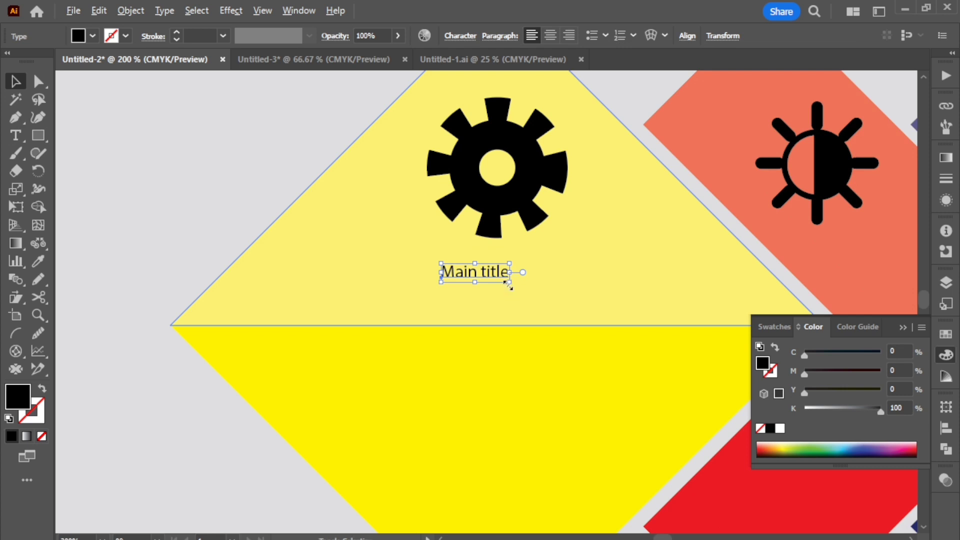
pyautogui.moveTo(509, 285); pyautogui.dragTo(571, 311)
pyautogui.hotkey('ctrl', '=')
pyautogui.hotkey('ctrl', '=')
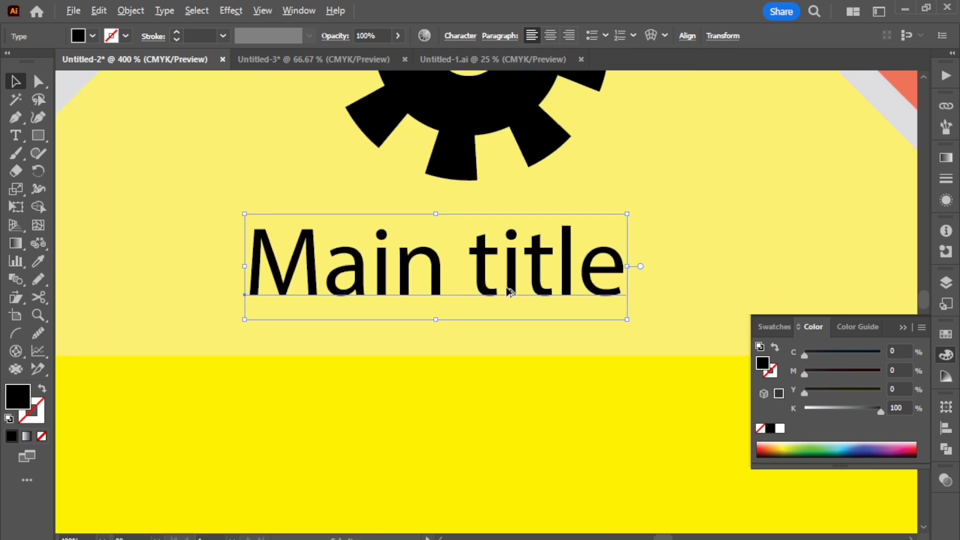
# - Capitalise the second word of the yellow diamond's text so it reads "Main Title"
pyautogui.scroll(1, 508, 293)
pyautogui.doubleClick(507, 293)
pyautogui.press('BackSpace')
pyautogui.write('T')
pyautogui.scroll(-3, 502, 290)
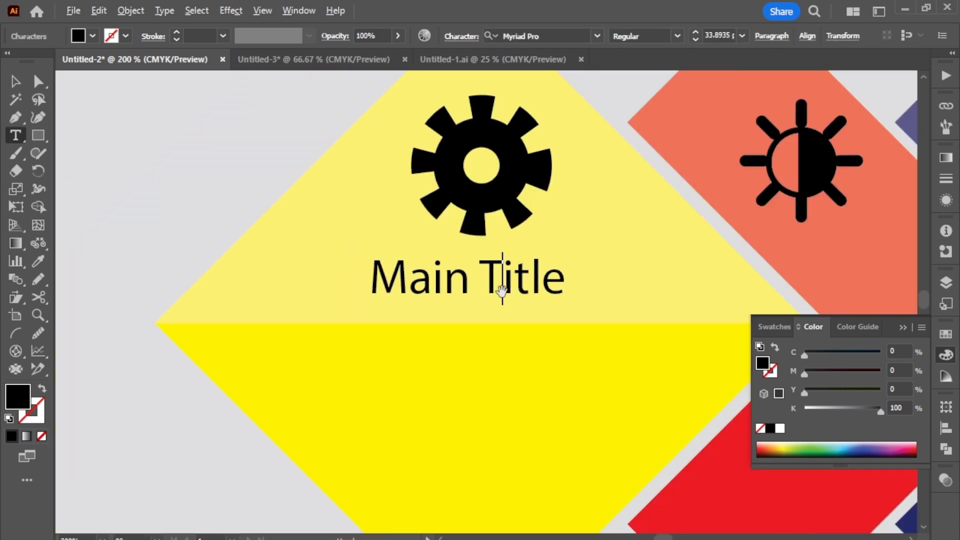
pyautogui.scroll(-2, 501, 290)
pyautogui.click(14, 80)
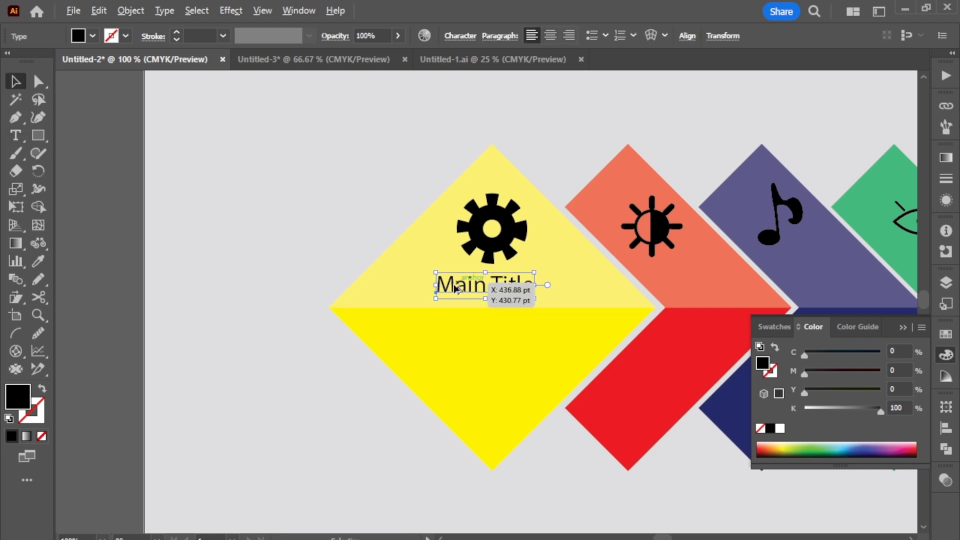
# - Duplicate the "Main Title" text below the sun icon on the red chevron and scale the copy slightly smaller
pyautogui.hscroll(6, 586, 343)
pyautogui.scroll(-1, 586, 343)
pyautogui.scroll(-1, 102, 188)
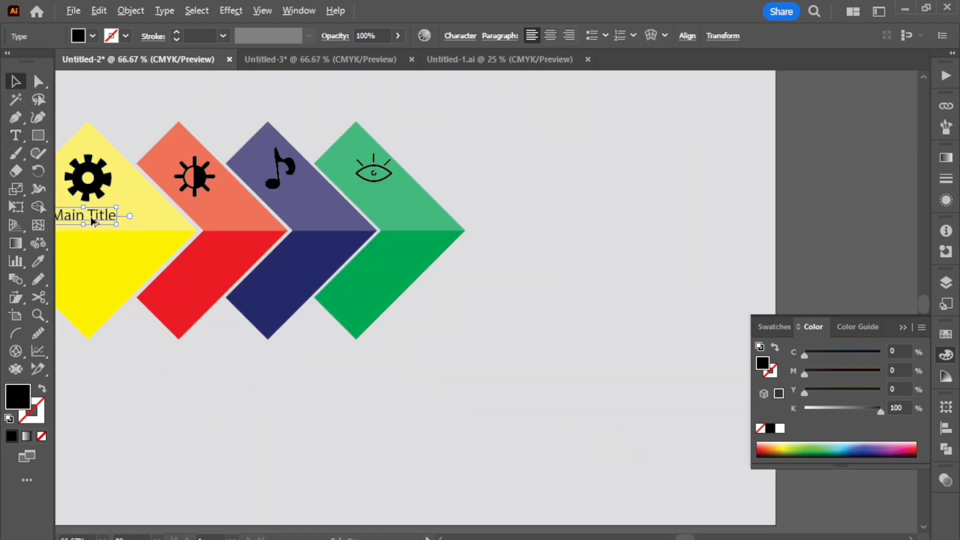
pyautogui.moveTo(95, 217); pyautogui.dragTo(247, 236)
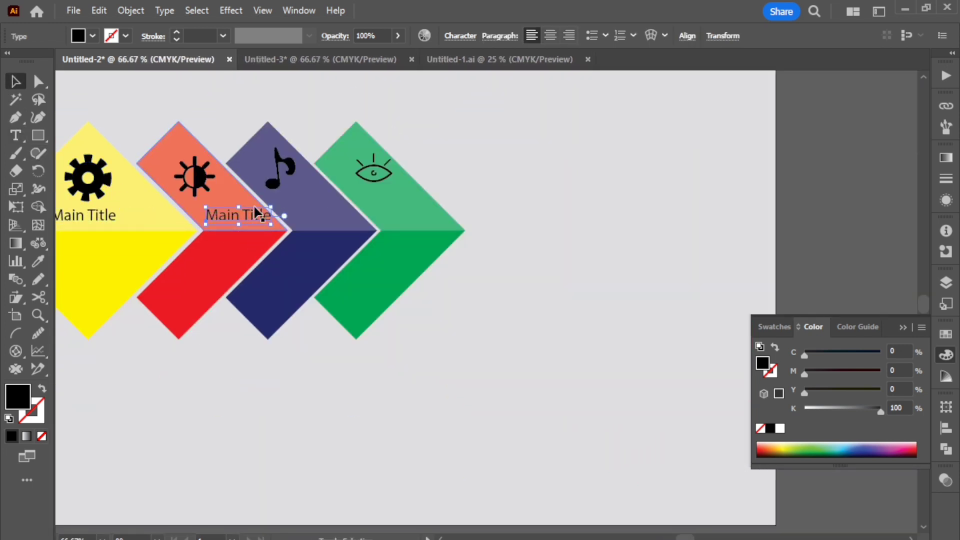
pyautogui.scroll(1, 255, 210)
pyautogui.scroll(3, 265, 250)
pyautogui.hscroll(-3, 265, 220)
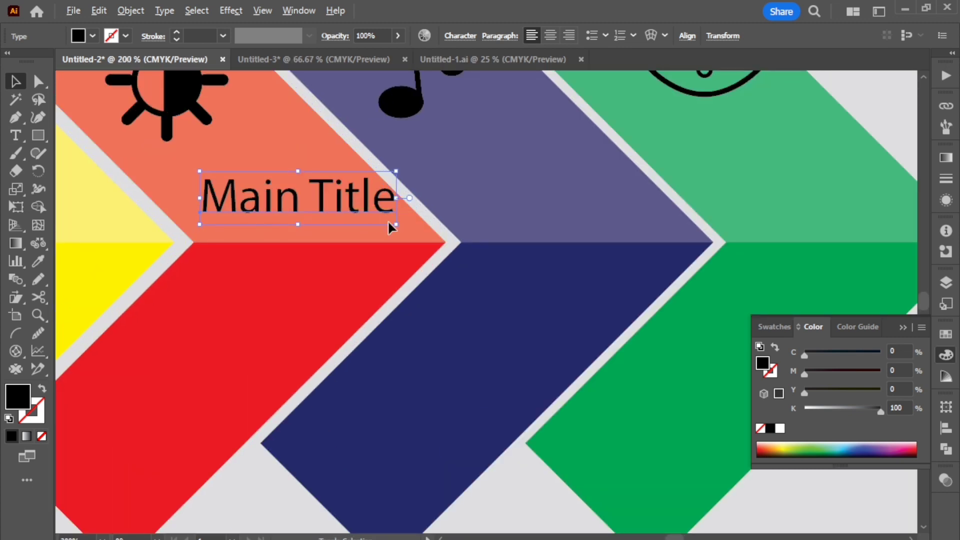
pyautogui.moveTo(389, 223)
pyautogui.mouseDown()
pyautogui.moveTo(397, 219)
pyautogui.moveTo(383, 221)
pyautogui.mouseUp()
# - Duplicate the red chevron's "Main Title" text onto the blue and green chevrons below their icons, and deselect
pyautogui.moveTo(318, 198); pyautogui.dragTo(568, 229)
pyautogui.scroll(-2, 297, 193)
pyautogui.hotkey('ctrl', 'shift', 'a')
pyautogui.hotkey('ctrl', 'shift', 'a')
pyautogui.hotkey('ctrl', 'shift', 'a')
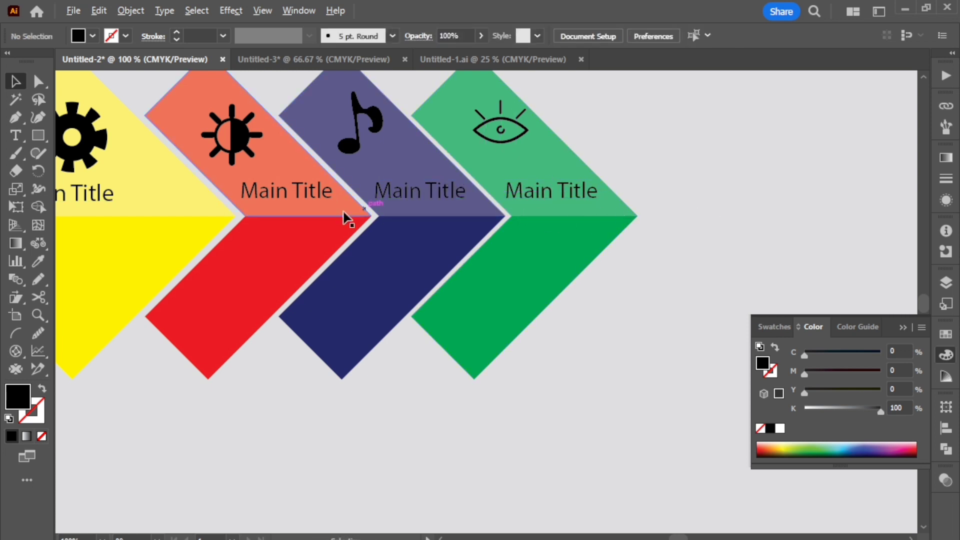
# - Change the red chevron's text to "Sub Title"
pyautogui.hotkey('ctrl', '=')
pyautogui.scroll(2, 348, 188)
pyautogui.doubleClick(435, 215)
pyautogui.doubleClick(435, 215)
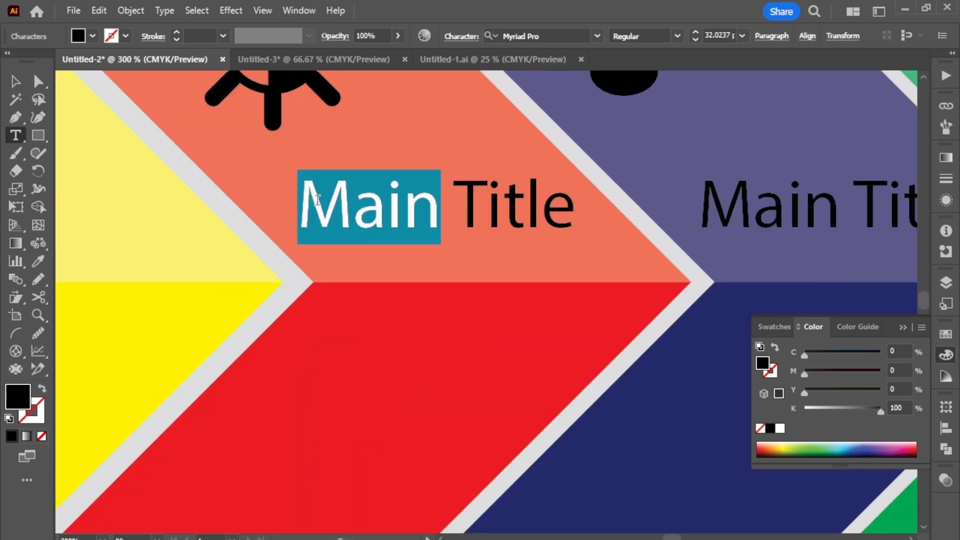
pyautogui.press('BackSpace')
pyautogui.write('SU')
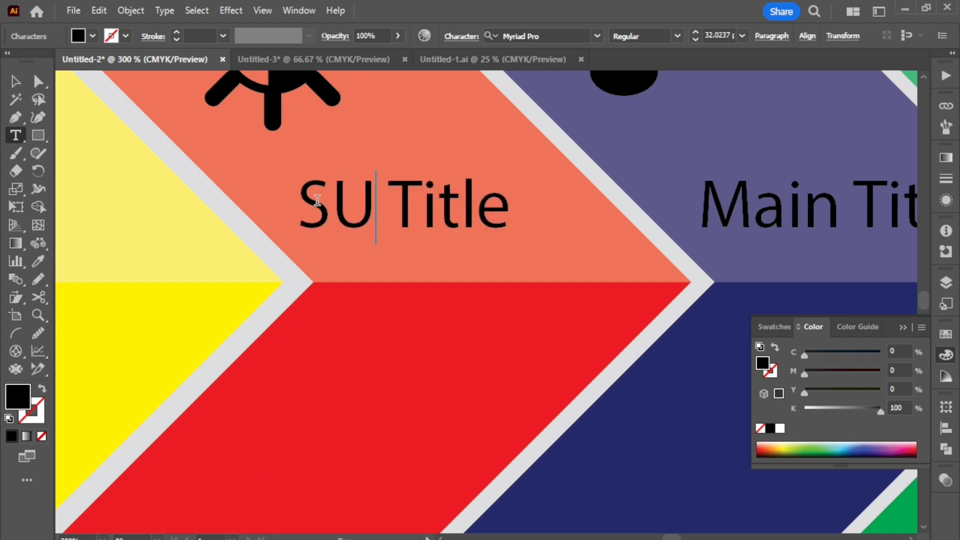
pyautogui.press('BackSpace')
pyautogui.write('ub')
pyautogui.hotkey('ctrl', '1')
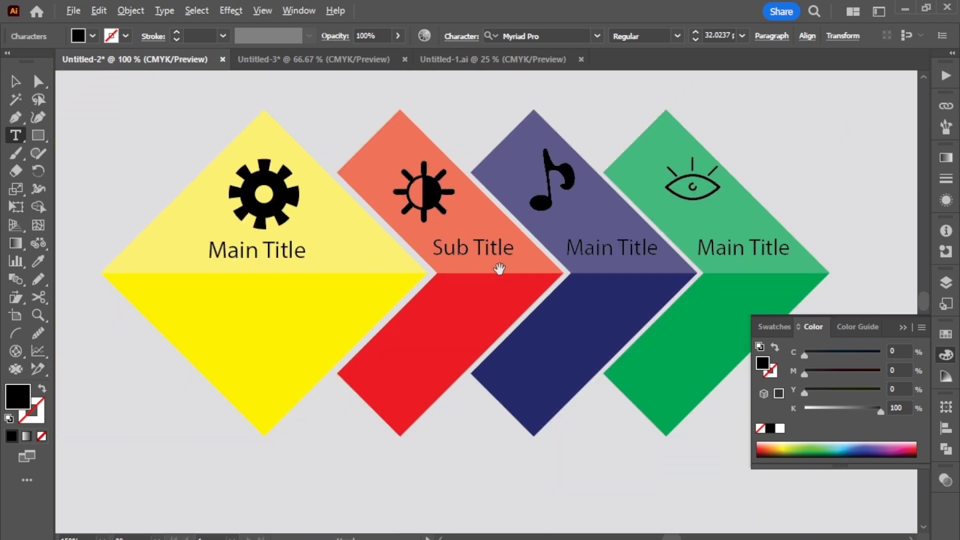
# - Replace "Main" with "Sub" in the blue chevron's text so it reads "Sub Title"
pyautogui.scroll(2, 628, 284)
pyautogui.click(597, 222)
pyautogui.press('BackSpace')
pyautogui.press('BackSpace')
pyautogui.press('BackSpace')
pyautogui.press('BackSpace')
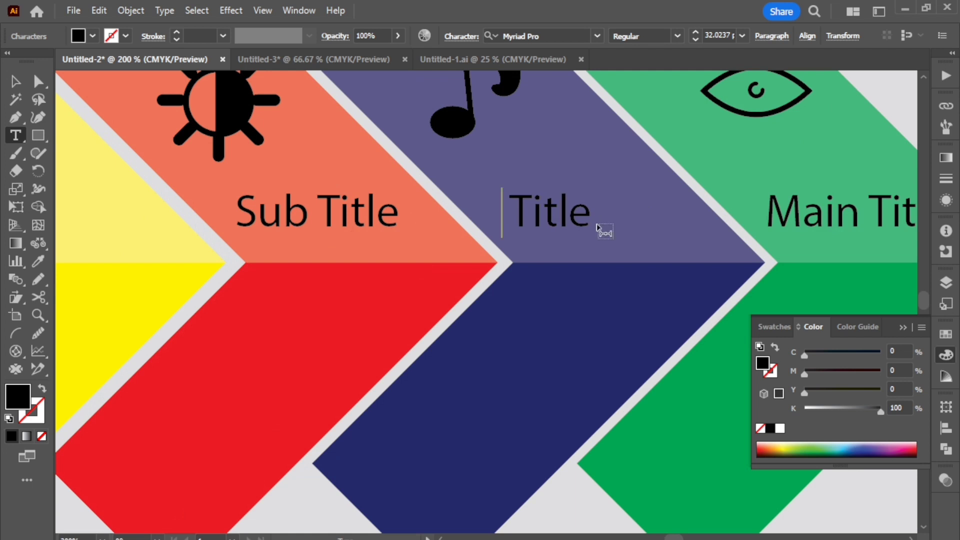
pyautogui.write('Suc')
pyautogui.press('BackSpace')
pyautogui.write('b')
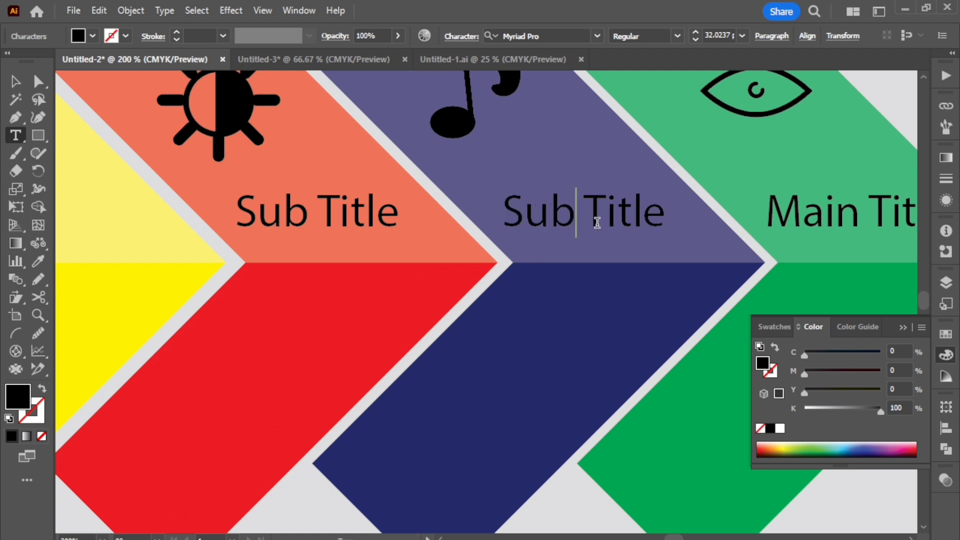
# - Replace "Main" with "Sub" in the green chevron's title and finish the text editing
pyautogui.scroll(-1, 595, 240)
pyautogui.scroll(1, 758, 253)
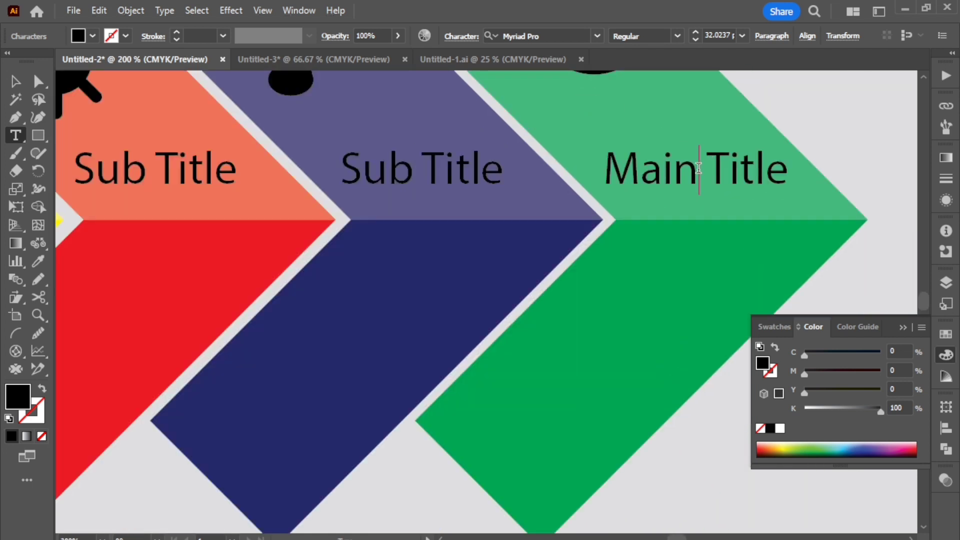
pyautogui.press('BackSpace')
pyautogui.press('BackSpace')
pyautogui.press('BackSpace')
pyautogui.press('BackSpace')
pyautogui.write('Sub')
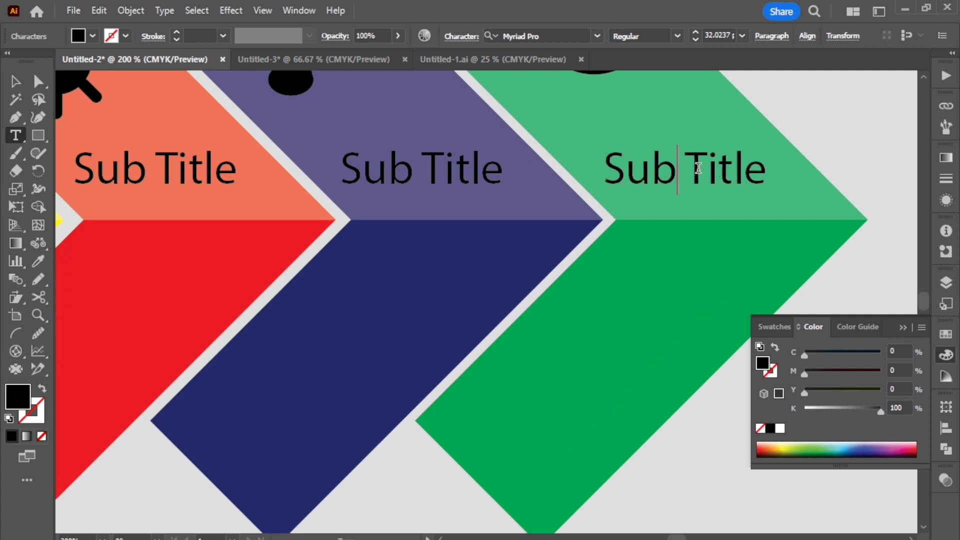
pyautogui.scroll(-5, 618, 190)
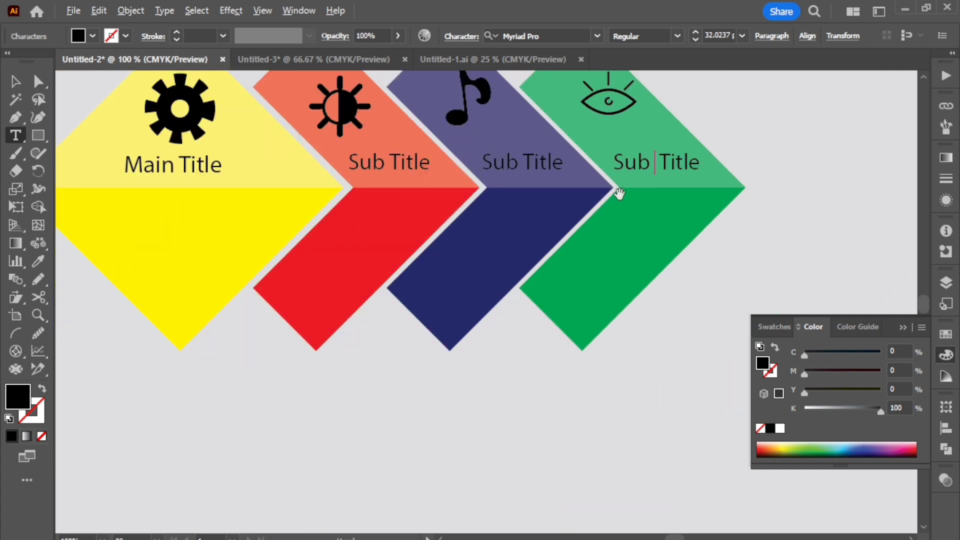
pyautogui.click(8, 88)
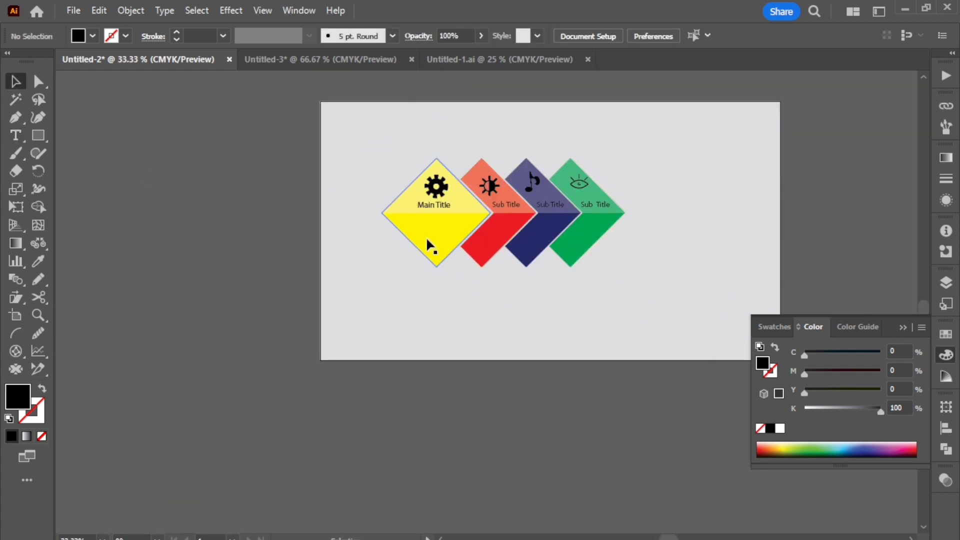
# - Select all the artwork, scale it up slightly, reposition it on the artboard and deselect
pyautogui.hotkey('ctrl', 'a')
pyautogui.scroll(1, 556, 249)
pyautogui.scroll(-1, 558, 250)
pyautogui.moveTo(626, 266); pyautogui.dragTo(653, 281)
pyautogui.moveTo(600, 241); pyautogui.dragTo(630, 247)
pyautogui.click(550, 293)
# - Duplicate the full-colour diamond and three chevrons straight down so the copies' upper tips touch the originals' lower tips
pyautogui.scroll(1, 550, 293)
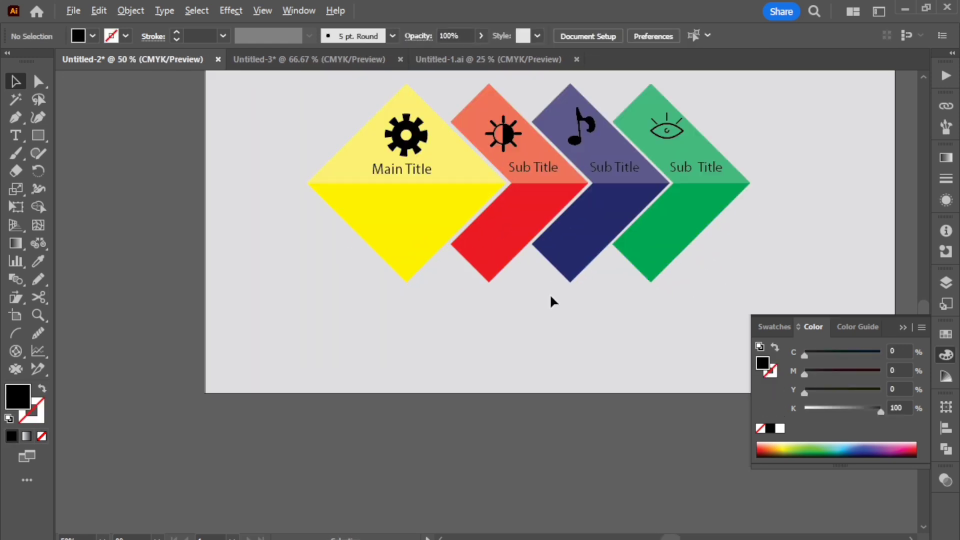
pyautogui.scroll(-1, 474, 262)
pyautogui.scroll(-1, 399, 239)
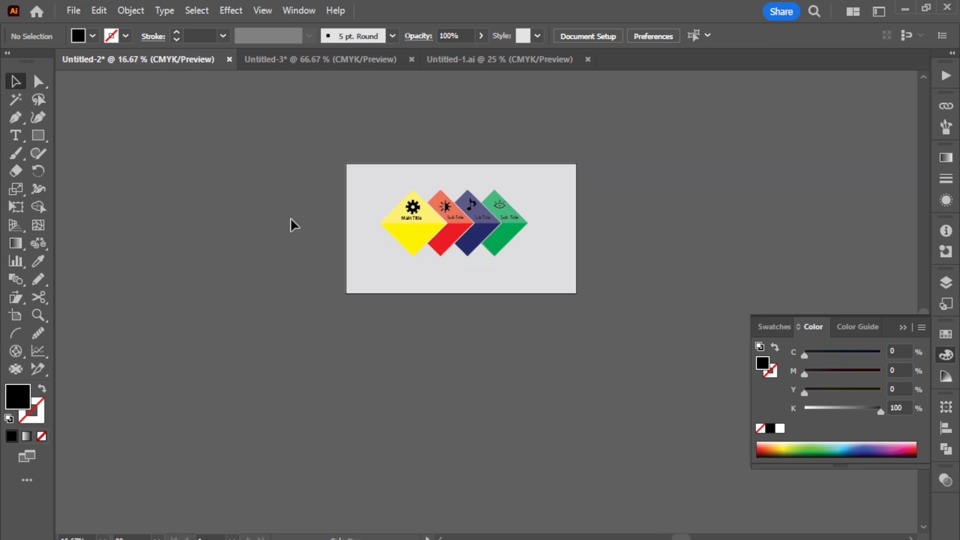
pyautogui.scroll(1, 415, 300)
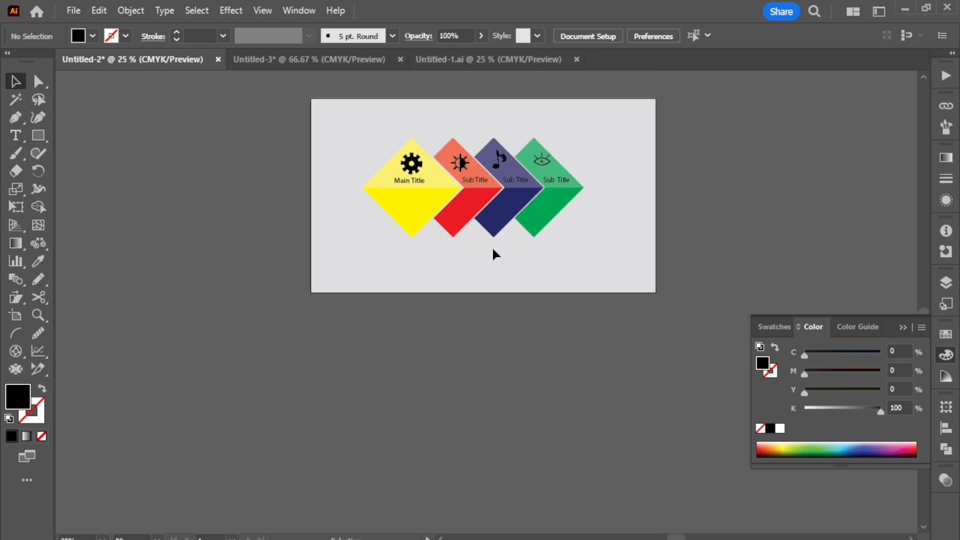
pyautogui.scroll(1, 493, 253)
pyautogui.moveTo(362, 195); pyautogui.dragTo(610, 257)
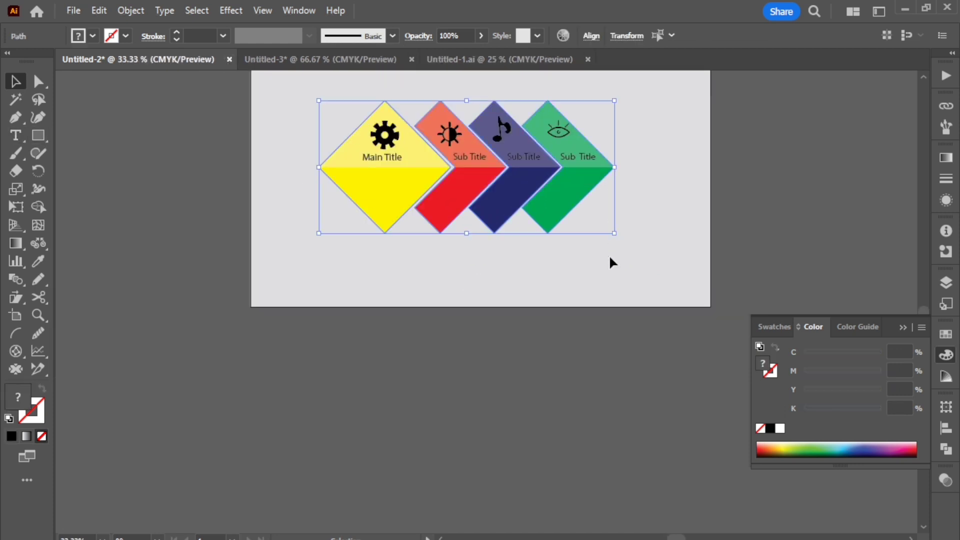
pyautogui.moveTo(515, 202); pyautogui.dragTo(515, 335)
pyautogui.click(672, 274)
# - Draw a horizontal line across all four duplicated shapes, slightly above their middle and extending past both ends
pyautogui.scroll(1, 450, 289)
pyautogui.scroll(-1, 435, 295)
pyautogui.scroll(1, 444, 272)
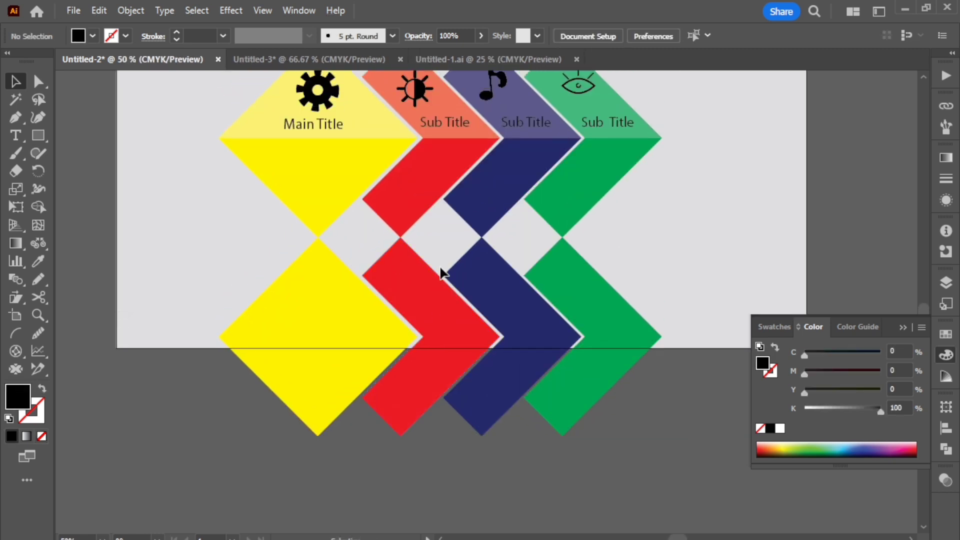
pyautogui.scroll(4, 486, 228)
pyautogui.scroll(-5, 486, 230)
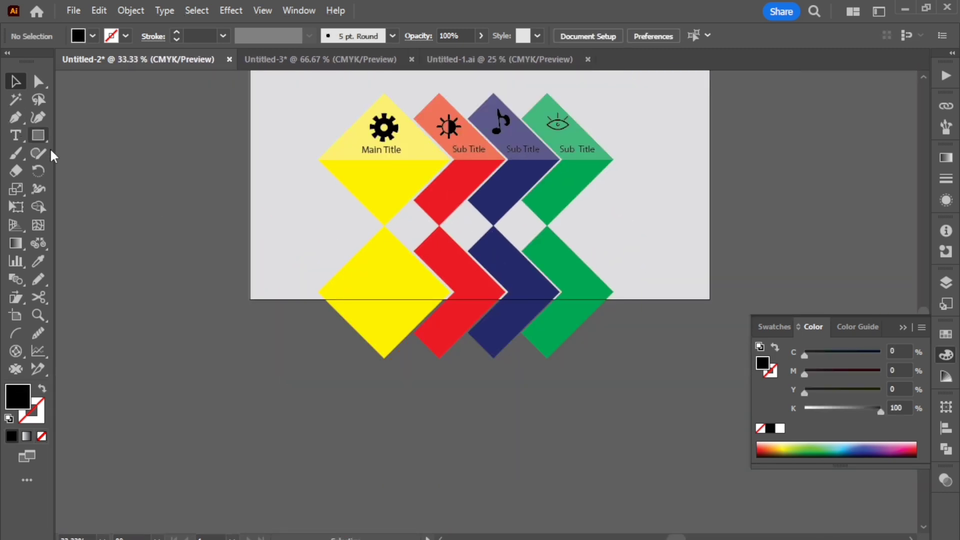
pyautogui.moveTo(38, 142); pyautogui.dragTo(80, 189)
pyautogui.scroll(-2, 107, 191)
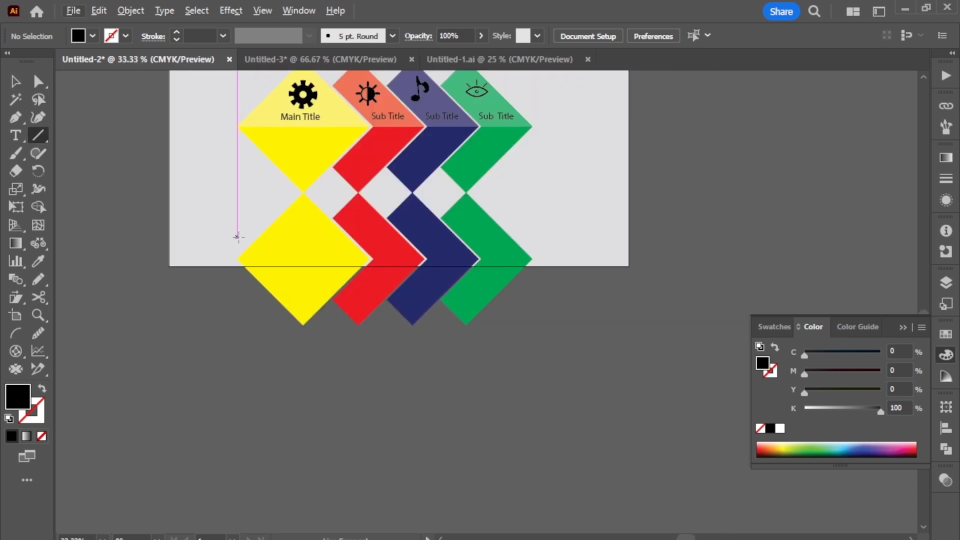
pyautogui.scroll(2, 195, 170)
pyautogui.moveTo(235, 239); pyautogui.dragTo(533, 268)
pyautogui.scroll(1, 279, 234)
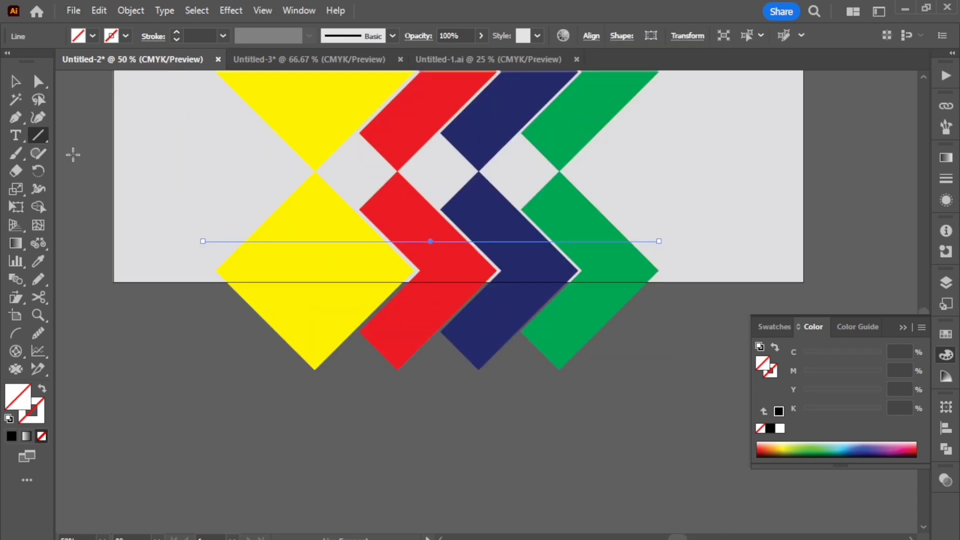
# - Cut away the parts of the duplicated shapes below the horizontal line with the Shape Builder tool
pyautogui.click(15, 83)
pyautogui.moveTo(578, 450); pyautogui.dragTo(592, 447)
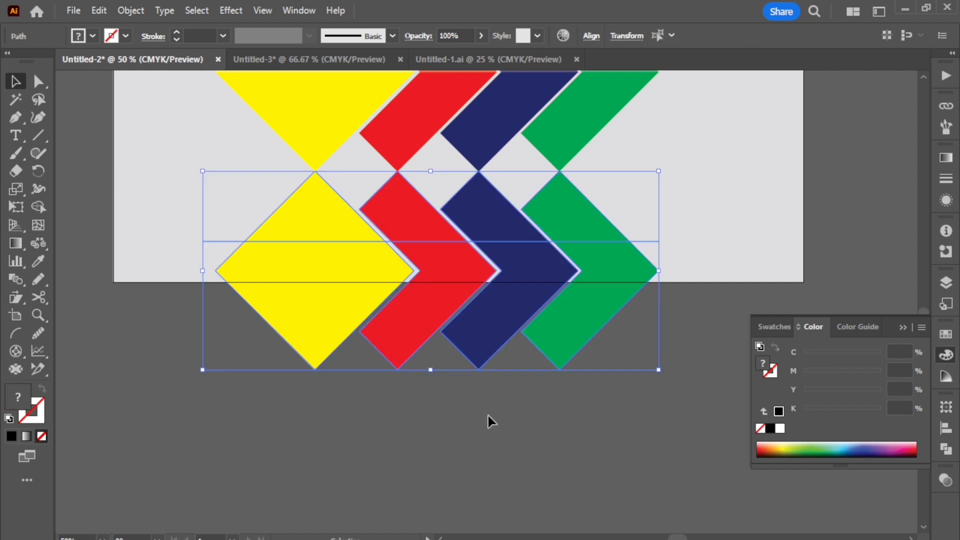
pyautogui.scroll(-1, 445, 400)
pyautogui.click(40, 209)
pyautogui.moveTo(295, 345); pyautogui.dragTo(575, 372)
# - Remove the leftover line segments at both ends and between the trimmed shapes with the Shape Builder, and deselect
pyautogui.scroll(2, 190, 220)
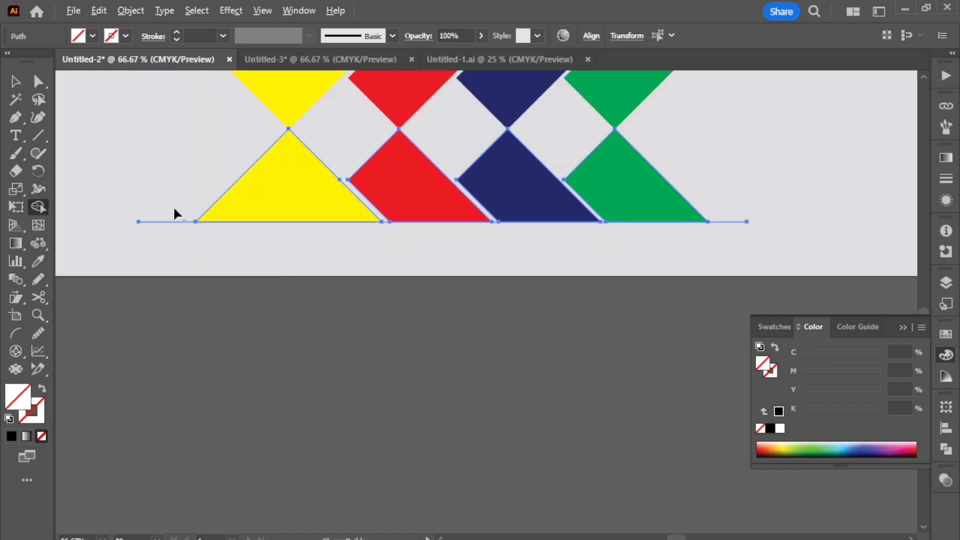
pyautogui.scroll(3, 368, 235)
pyautogui.scroll(-2, 413, 237)
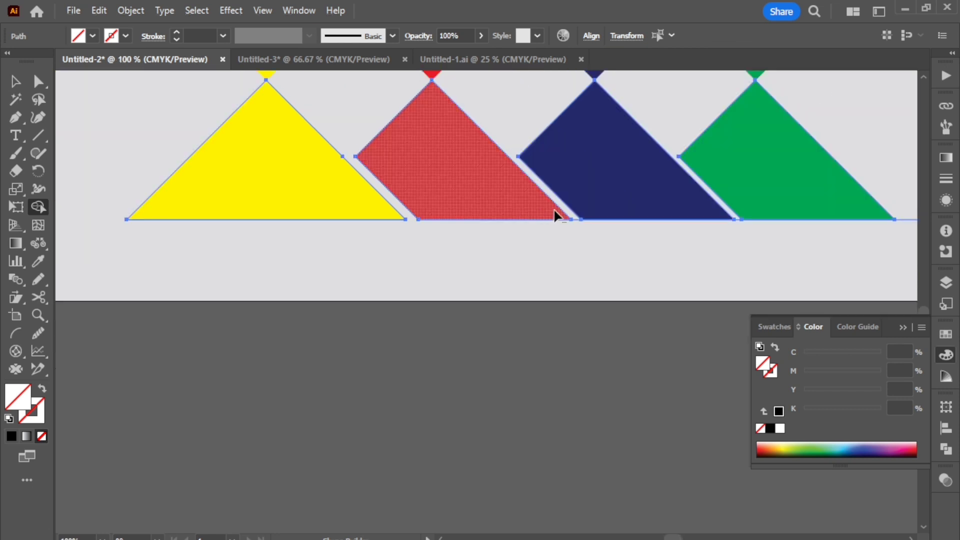
pyautogui.moveTo(571, 219); pyautogui.dragTo(575, 232)
pyautogui.moveTo(731, 215); pyautogui.dragTo(742, 227)
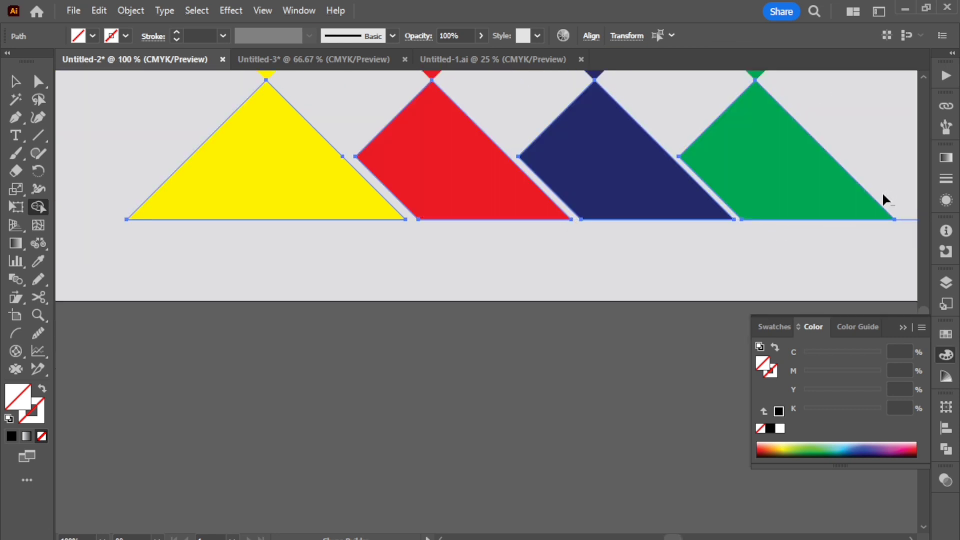
pyautogui.moveTo(884, 194); pyautogui.dragTo(909, 262)
pyautogui.scroll(-1, 770, 230)
pyautogui.scroll(1, 780, 231)
pyautogui.click(20, 82)
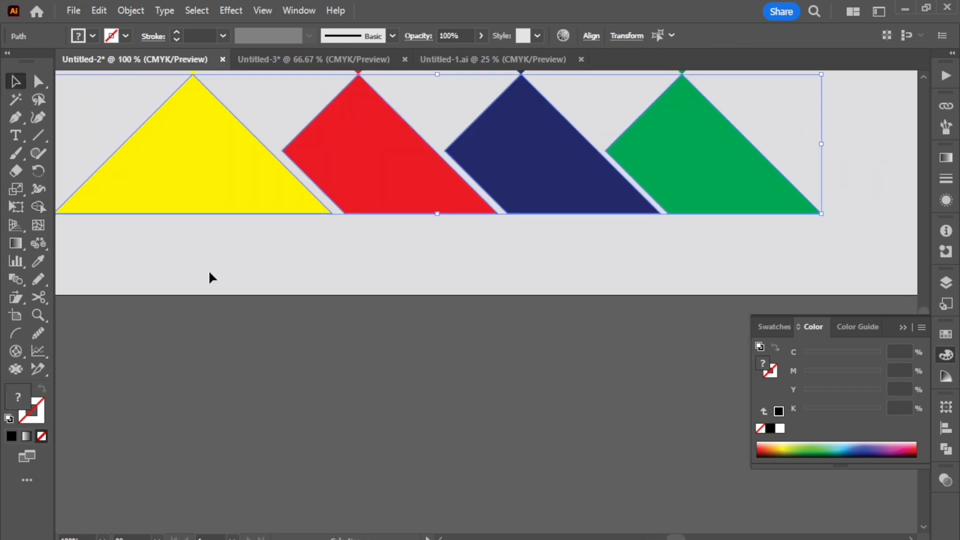
pyautogui.click(210, 270)
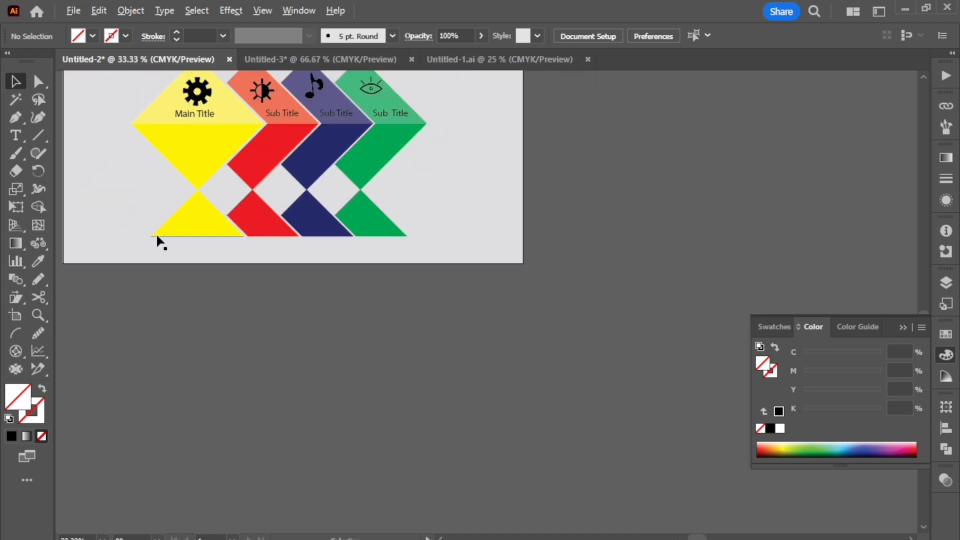
# - Lower the opacity of the four trimmed shapes to 61%
pyautogui.scroll(1, 156, 233)
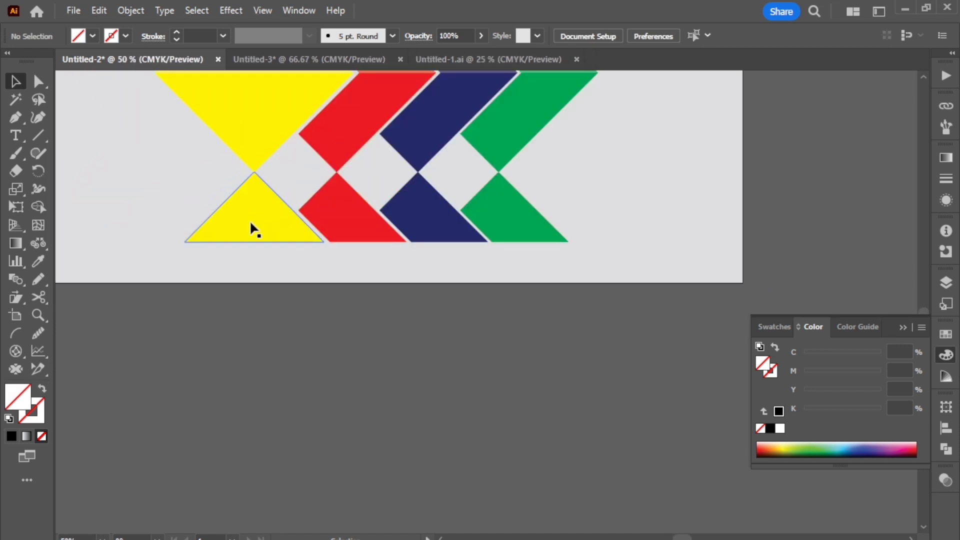
pyautogui.moveTo(539, 260); pyautogui.dragTo(535, 263)
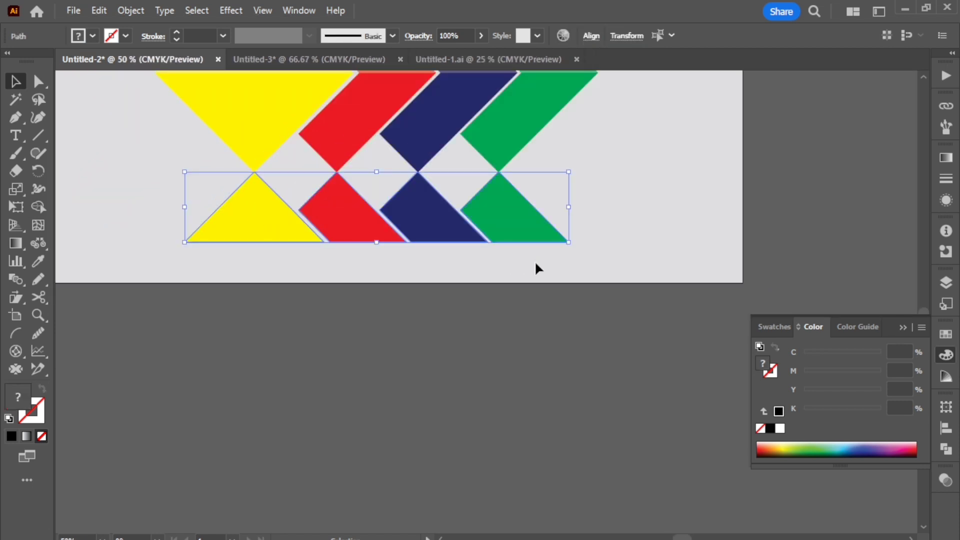
pyautogui.click(951, 483)
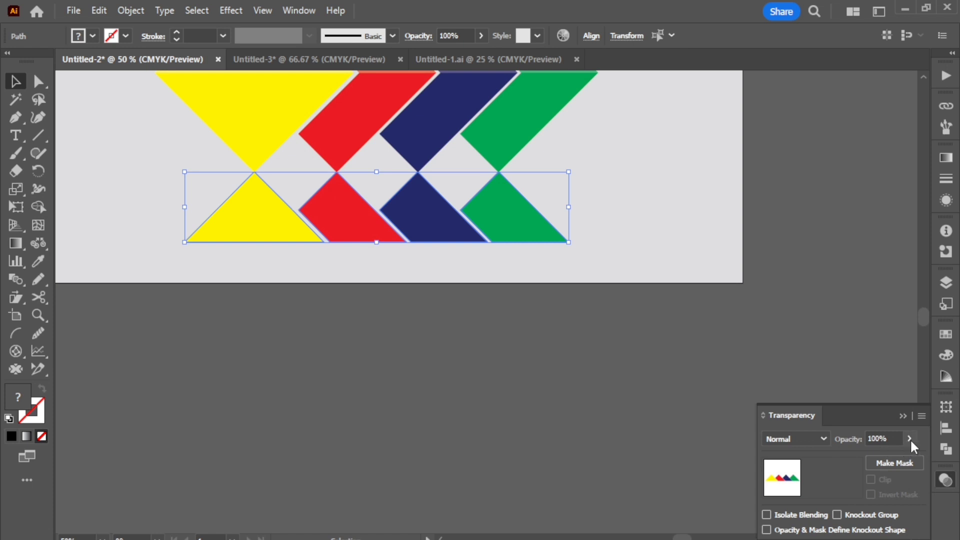
pyautogui.moveTo(892, 455); pyautogui.dragTo(866, 453)
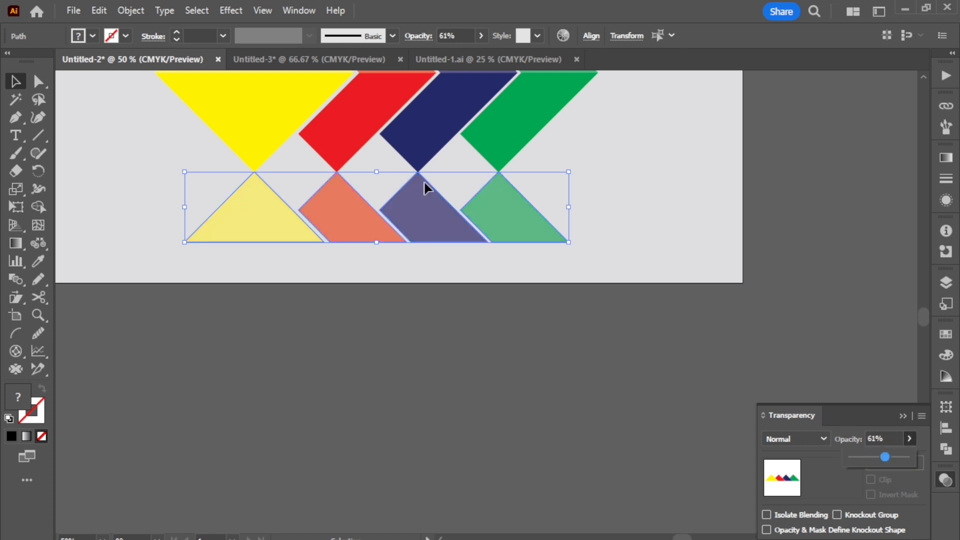
# - Apply a Gaussian Blur with a 39-pixel radius to the four trimmed shapes and deselect them
pyautogui.click(231, 10)
pyautogui.moveTo(303, 264)
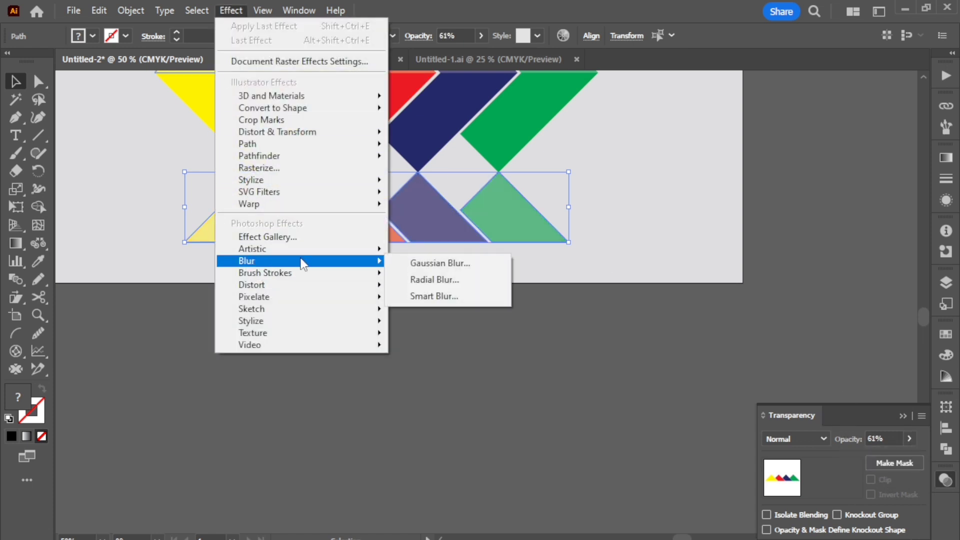
pyautogui.click(477, 264)
pyautogui.moveTo(374, 264); pyautogui.dragTo(363, 263)
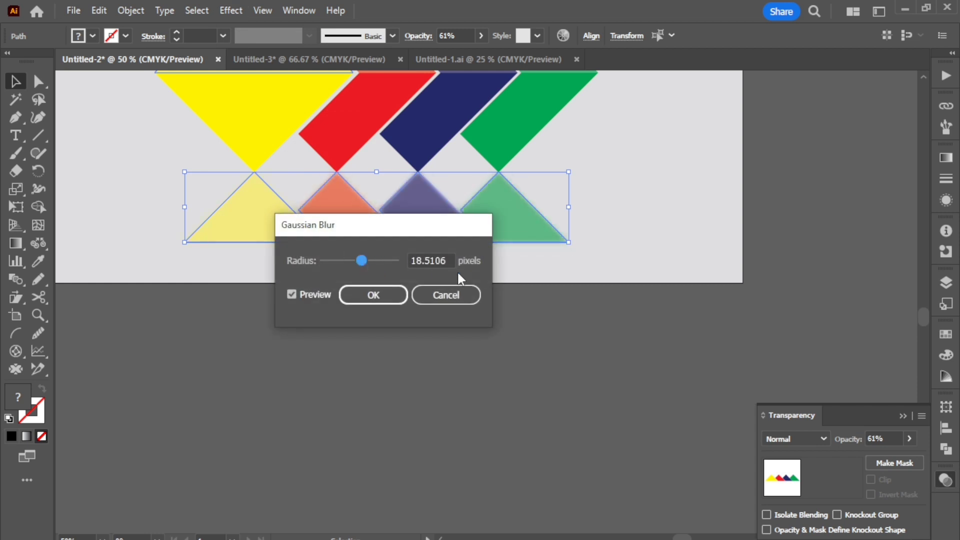
pyautogui.click(437, 263)
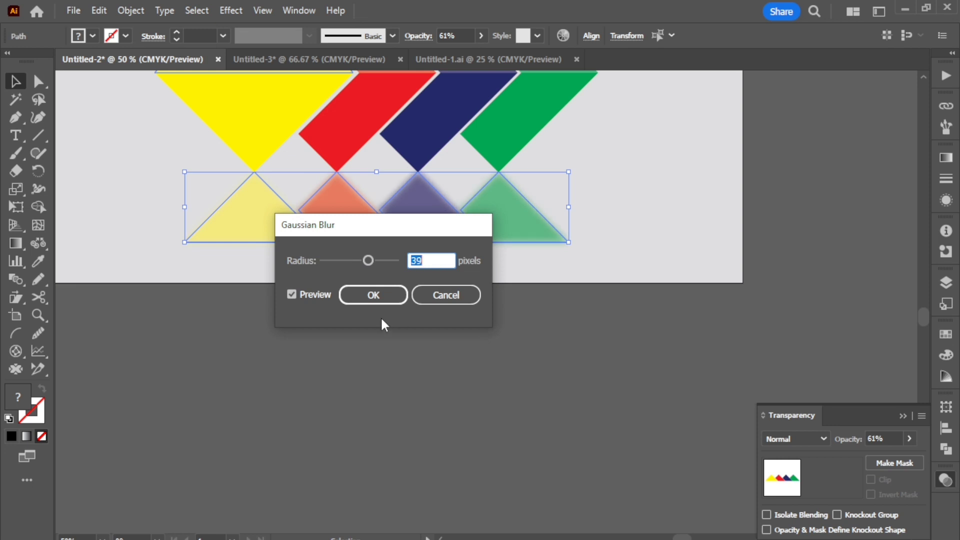
pyautogui.press('Return')
pyautogui.click(356, 335)
pyautogui.hotkey('ctrl', '-')
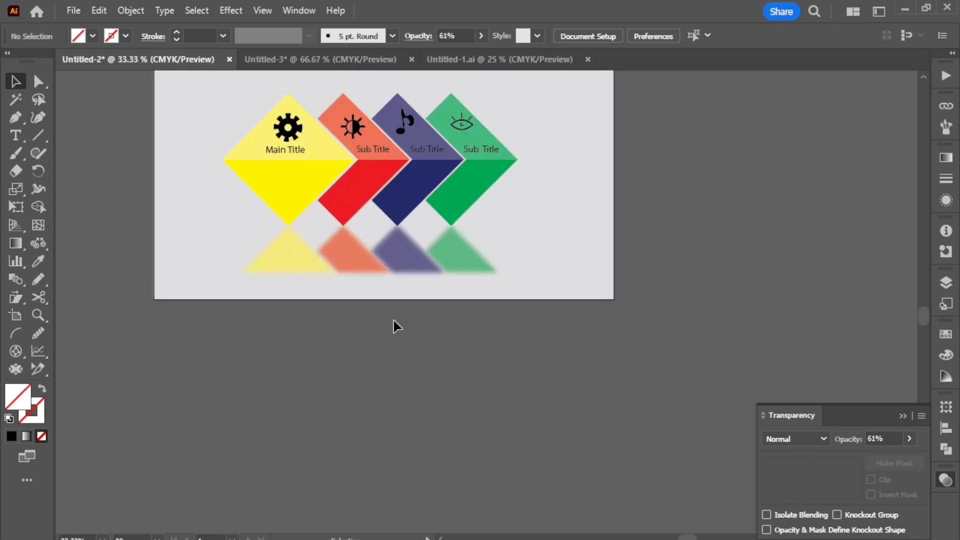
# - Examine the blurred reflections beneath the diamond and chevrons up close and against the whole artboard
pyautogui.scroll(2, 406, 316)
pyautogui.scroll(-4, 361, 247)
pyautogui.scroll(2, 278, 240)
pyautogui.scroll(5, 411, 231)
pyautogui.scroll(2, 496, 265)
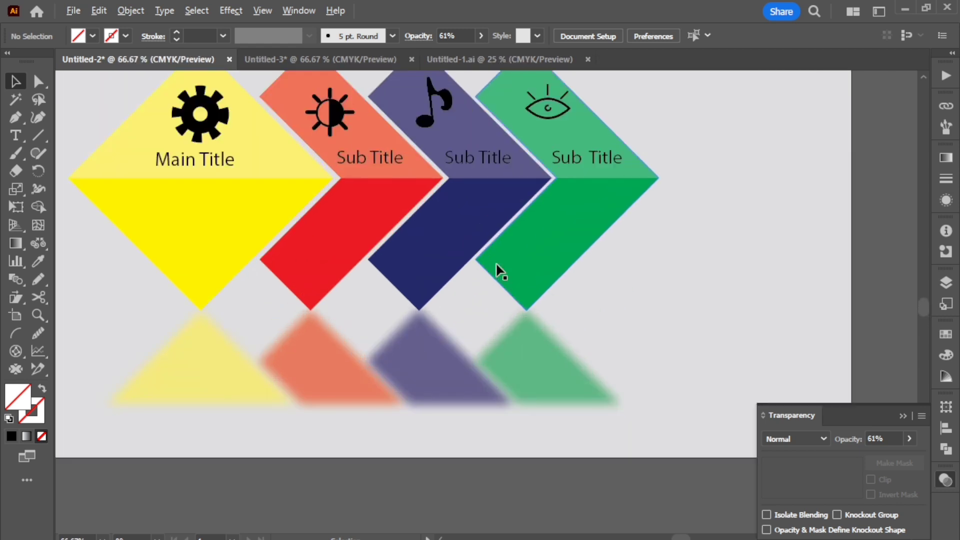
pyautogui.scroll(-2, 499, 270)
pyautogui.scroll(-1, 497, 268)
pyautogui.scroll(1, 520, 267)
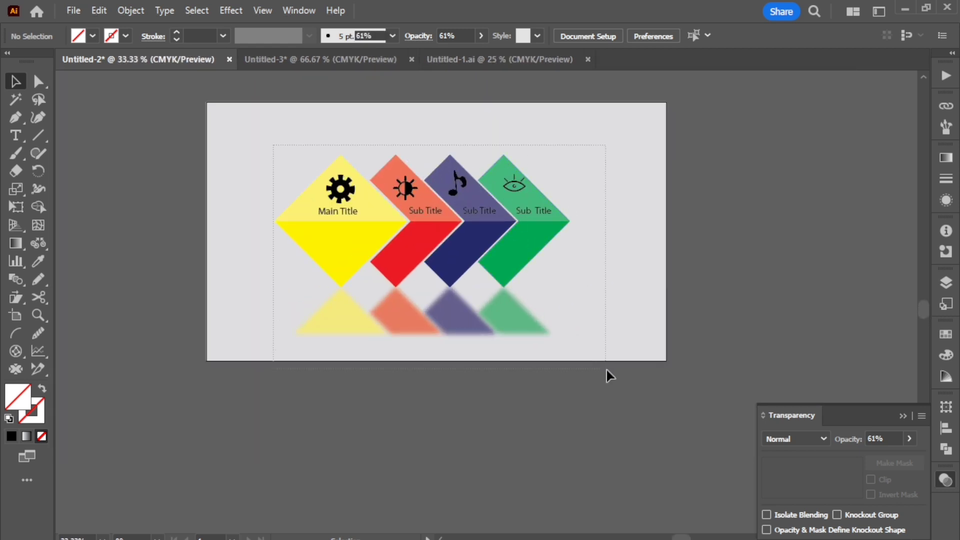
# - Enlarge the whole artwork, including the blurred reflections, to fill more of the artboard and deselect
pyautogui.hotkey('ctrl', 'a')
pyautogui.scroll(1, 590, 350)
pyautogui.scroll(-1, 571, 331)
pyautogui.moveTo(576, 337)
pyautogui.mouseDown()
pyautogui.moveTo(592, 337)
pyautogui.moveTo(590, 345)
pyautogui.mouseUp()
pyautogui.click(326, 125)
# - Apply a Multiply drop shadow with 75% opacity, 7 pt X and Y offsets and 5 pt blur to the diamond, chevrons, icons and titles, excluding the reflections
pyautogui.hotkey('ctrl', 'a')
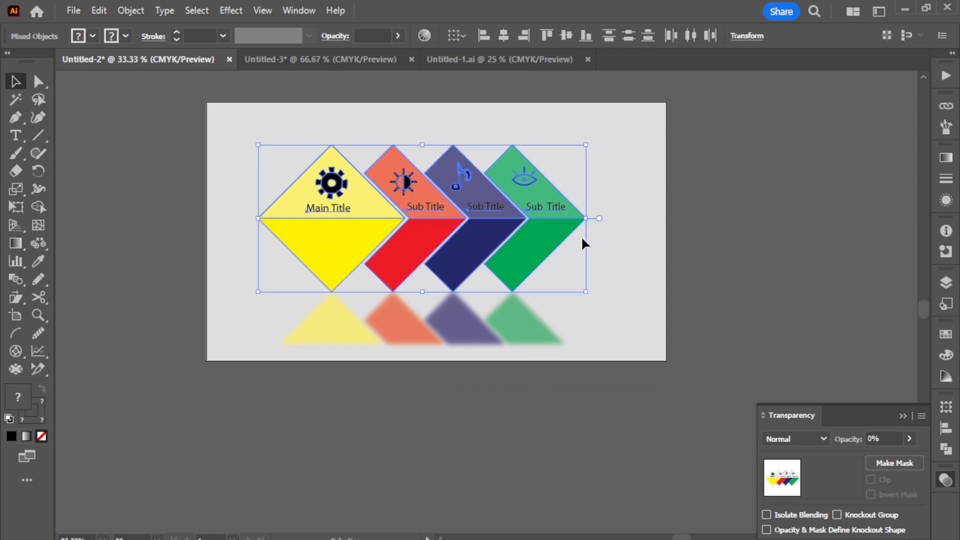
pyautogui.click(231, 10)
pyautogui.moveTo(280, 180)
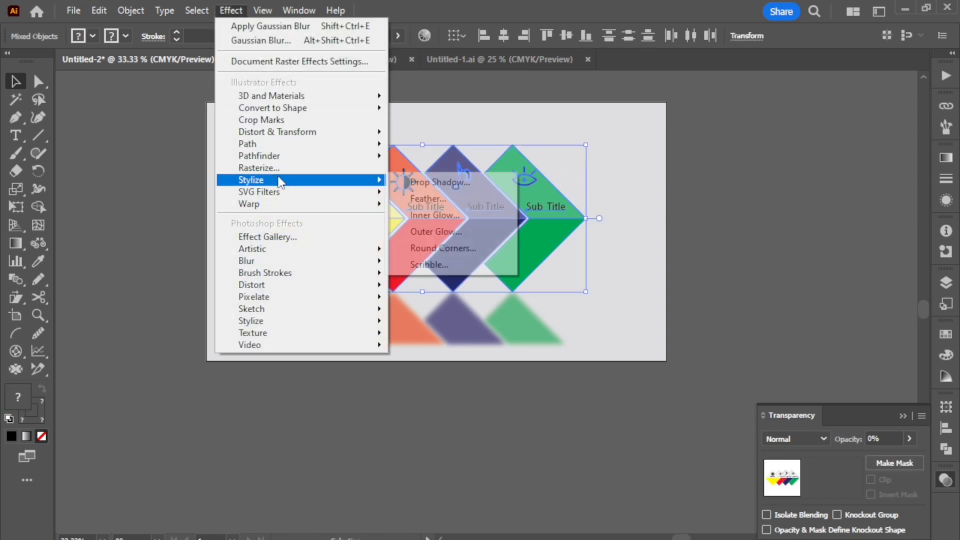
pyautogui.click(434, 183)
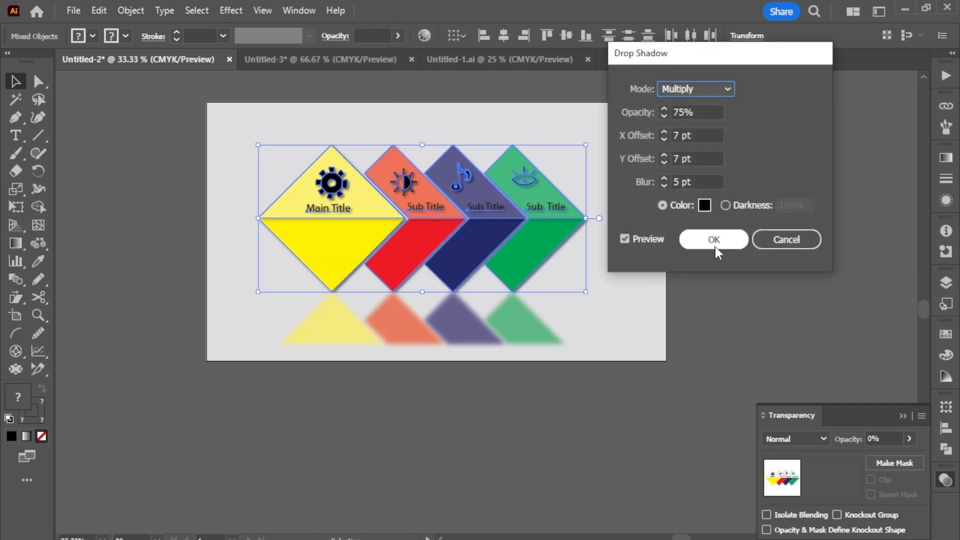
pyautogui.click(714, 240)
pyautogui.click(562, 301)
# - Examine the drop shadows on the shapes, icons and titles up close and against the whole artboard
pyautogui.scroll(3, 382, 238)
pyautogui.scroll(-3, 503, 229)
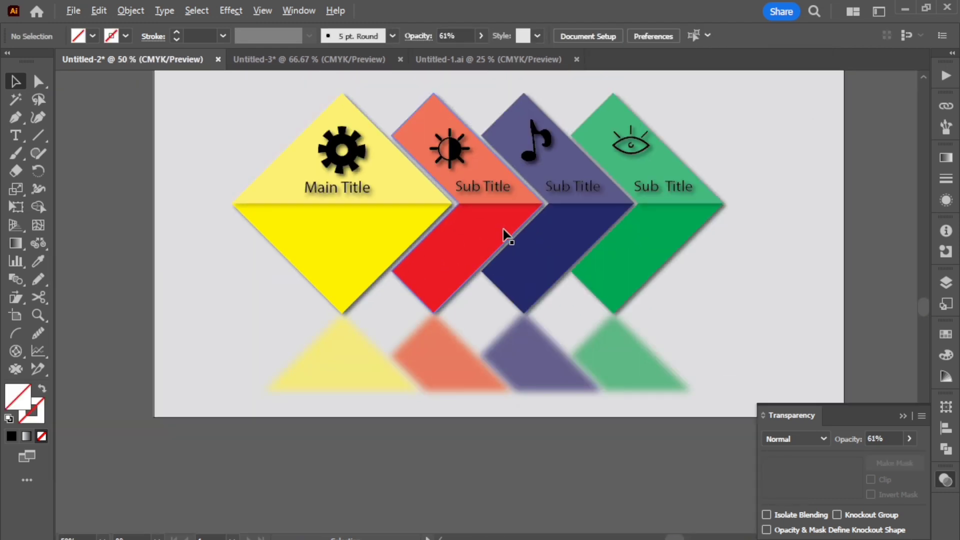
pyautogui.scroll(1, 754, 306)
pyautogui.scroll(-1, 332, 380)
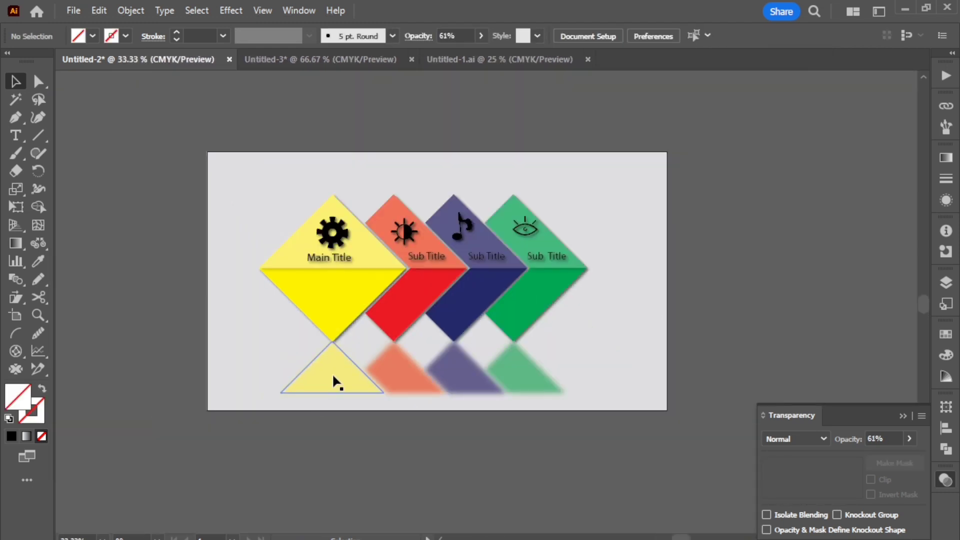
pyautogui.scroll(1, 271, 366)
pyautogui.scroll(-1, 270, 362)
pyautogui.scroll(1, 271, 340)
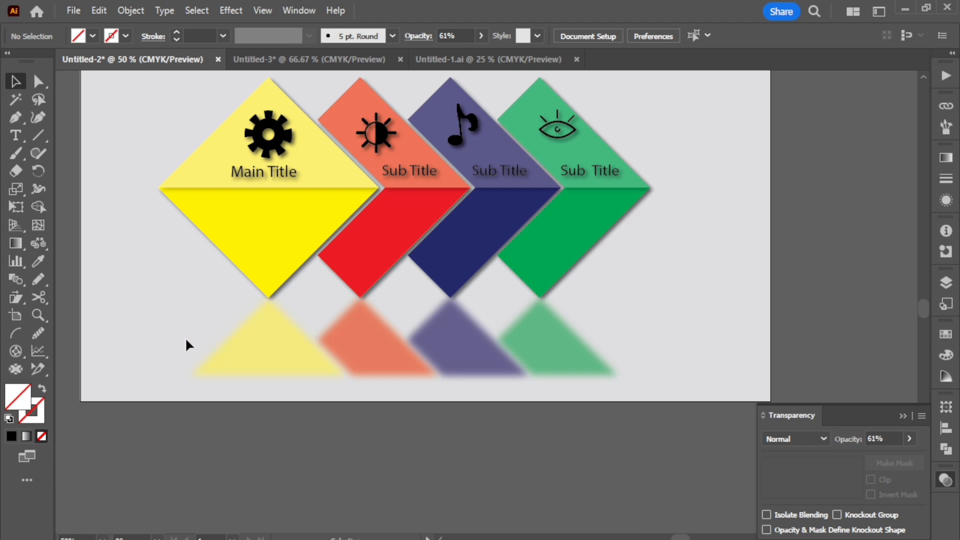
pyautogui.scroll(-1, 186, 333)
# - Move the whole artwork down until the reflections' lower edges meet the artboard's bottom edge, deselect it and check the placement
pyautogui.hotkey('ctrl', 'a')
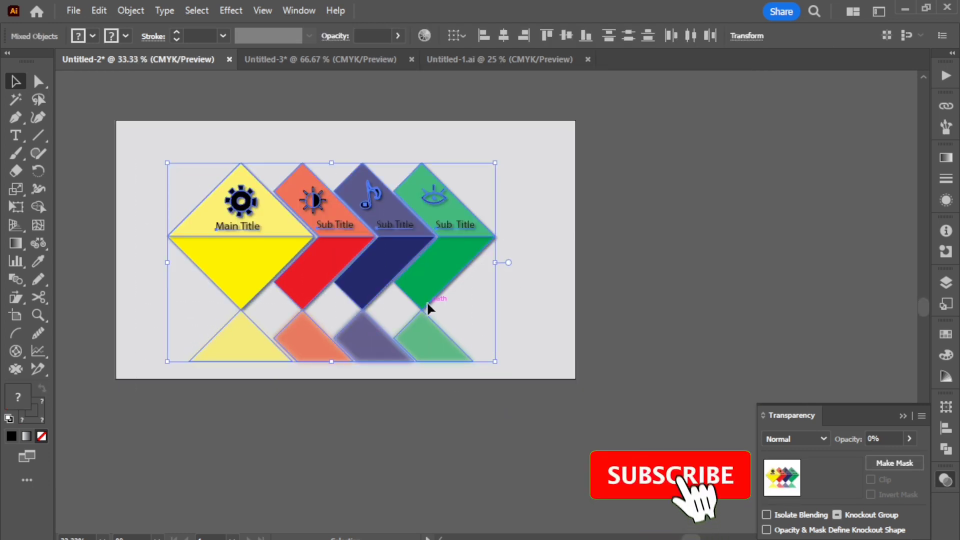
pyautogui.moveTo(427, 301); pyautogui.dragTo(424, 320)
pyautogui.click(590, 425)
pyautogui.scroll(3, 325, 373)
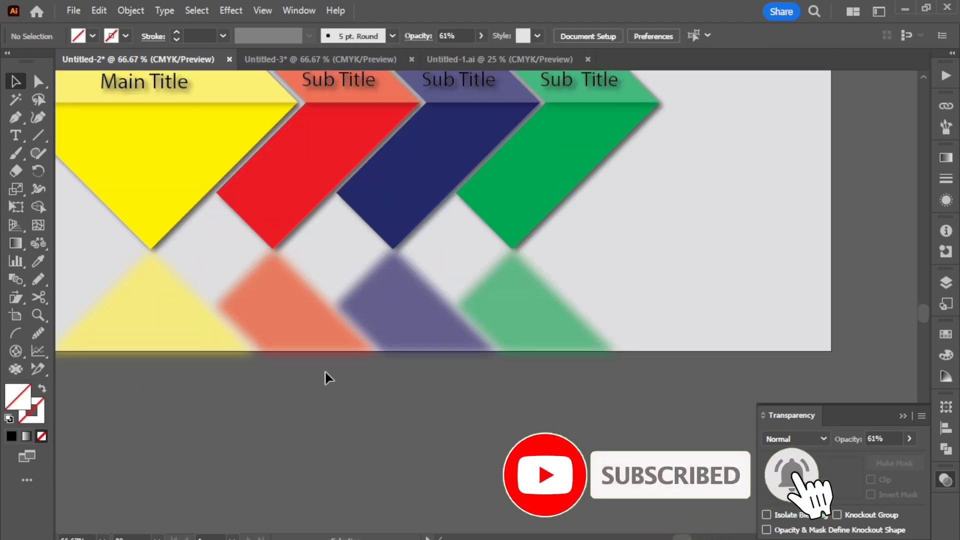
pyautogui.scroll(-3, 314, 359)
pyautogui.scroll(1, 245, 284)
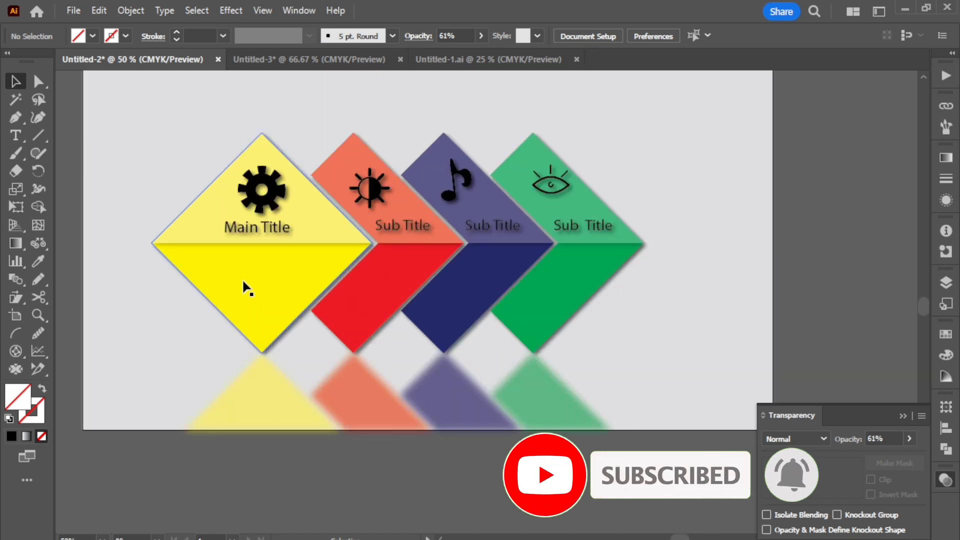
pyautogui.scroll(2, 372, 131)
pyautogui.scroll(-3, 360, 323)
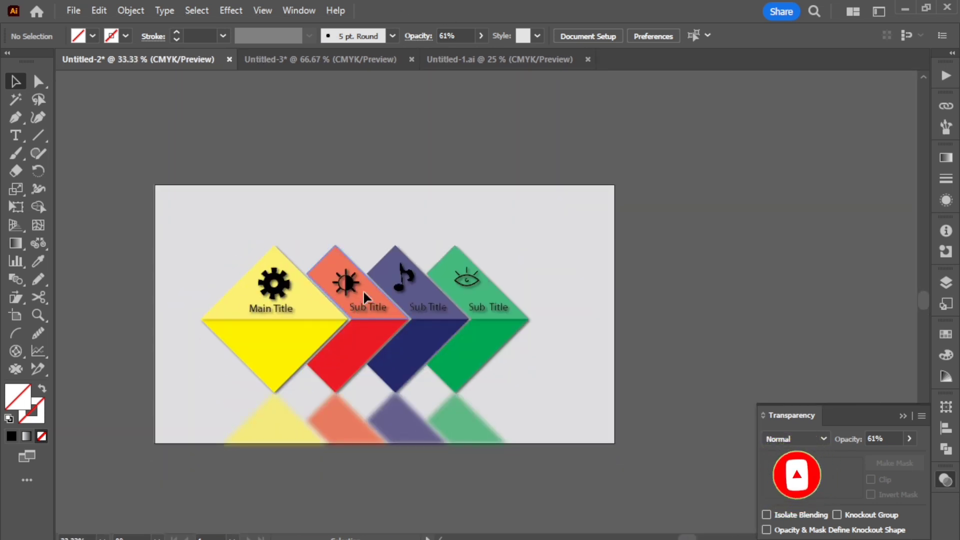